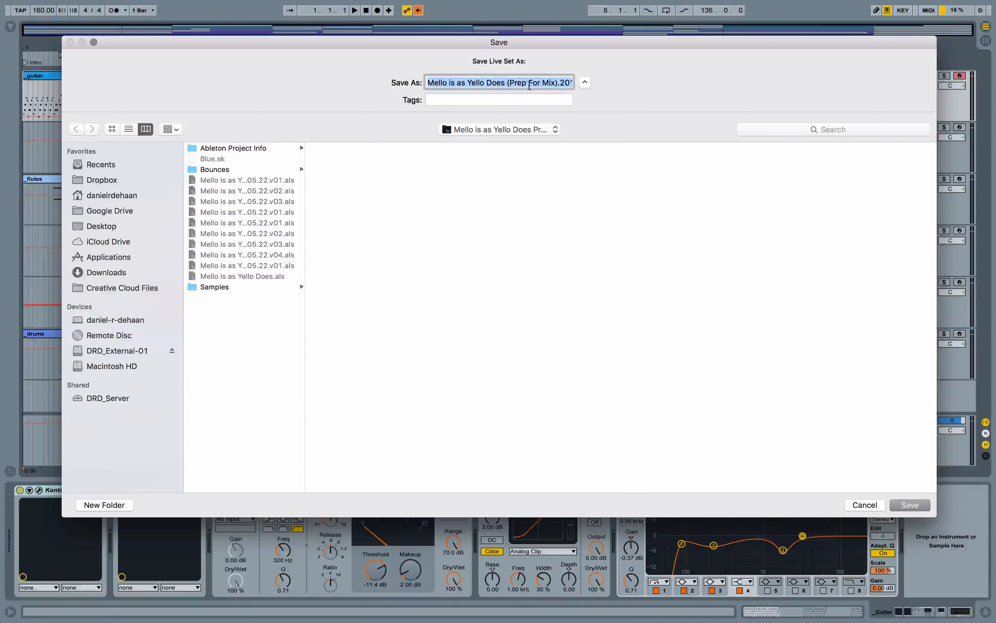
- Save the Live Set under the new name Mello is as Yello Does (Mix).2016.05.22.v01
{"action": "left_click", "coordinate": [541, 82]}
{"action": "key", "text": "BackSpace"}
{"action": "key", "text": "BackSpace"}
{"action": "key", "text": "BackSpace"}
{"action": "key", "text": "BackSpace"}
{"action": "key", "text": "BackSpace"}
{"action": "key", "text": "BackSpace"}
{"action": "key", "text": "BackSpace"}
{"action": "key", "text": "BackSpace"}
{"action": "key", "text": "BackSpace"}
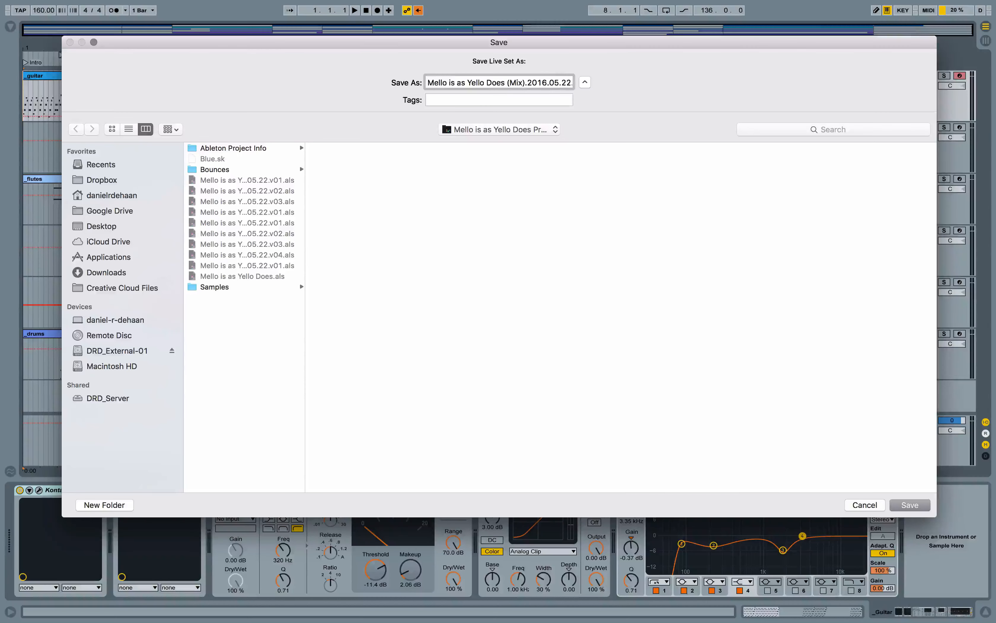
{"action": "key", "text": "super+Right"}
{"action": "key", "text": "BackSpace"}
{"action": "type", "text": "1"}
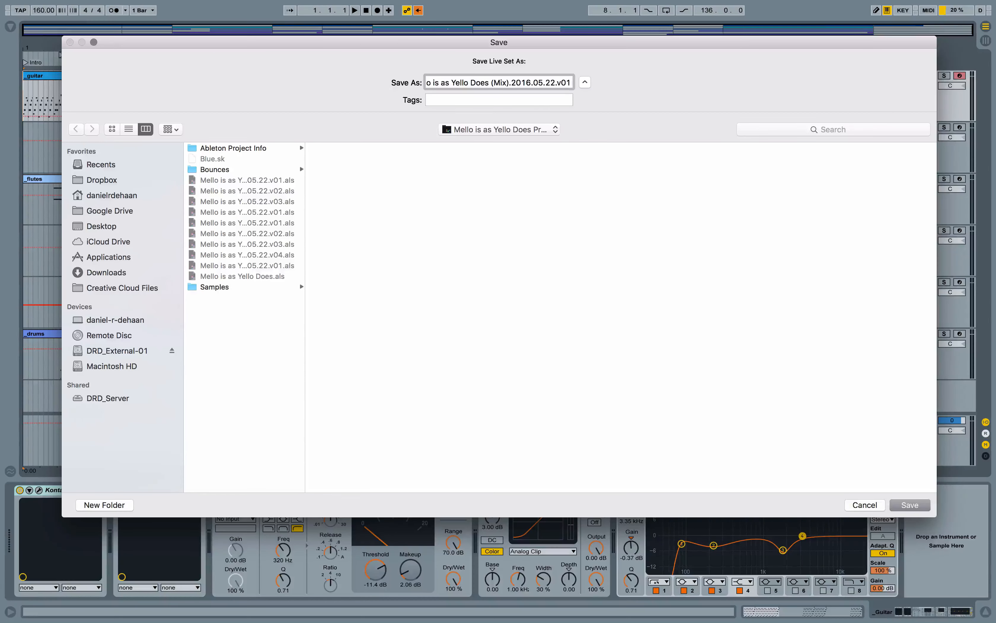
{"action": "key", "text": "Return"}
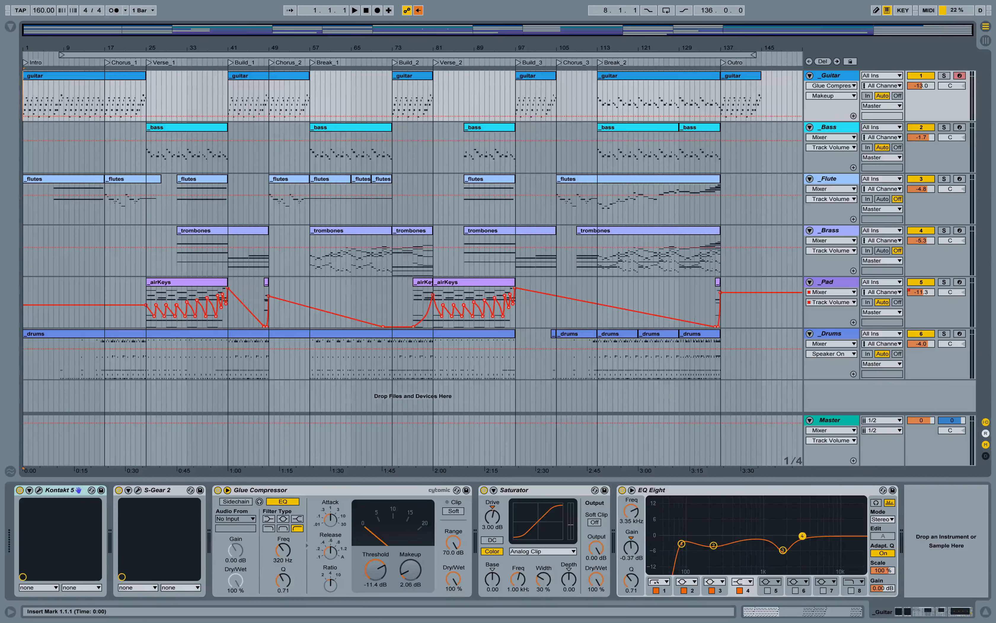
- Fold the Guitar, Bass, Flute, Brass, Pad and Drums tracks
{"action": "left_click", "coordinate": [810, 76]}
{"action": "left_click", "coordinate": [810, 87]}
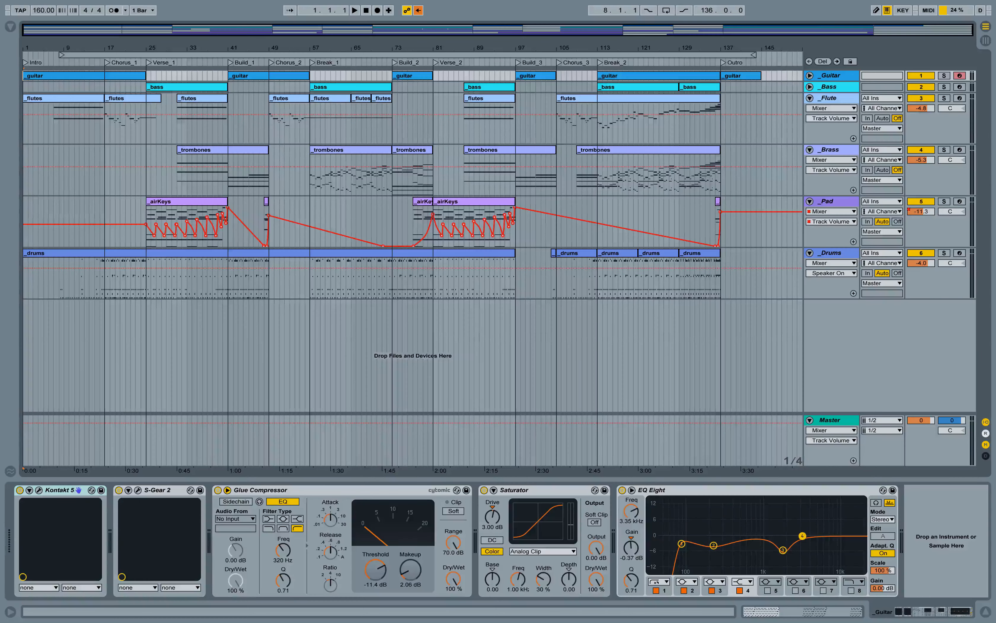
{"action": "left_click", "coordinate": [809, 98]}
{"action": "left_click", "coordinate": [810, 109]}
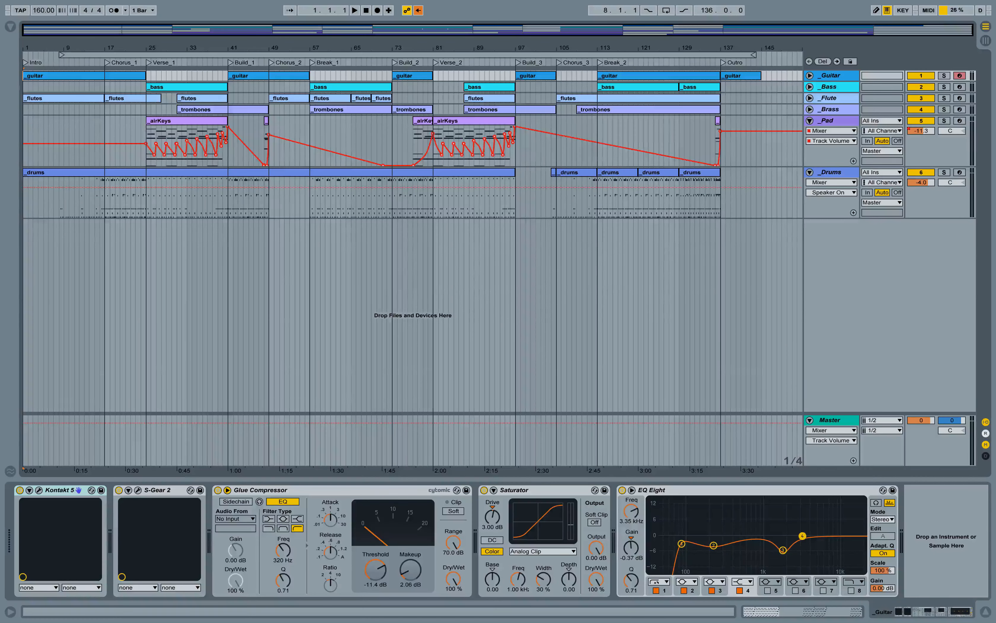
{"action": "left_click", "coordinate": [810, 120]}
{"action": "left_click", "coordinate": [810, 132]}
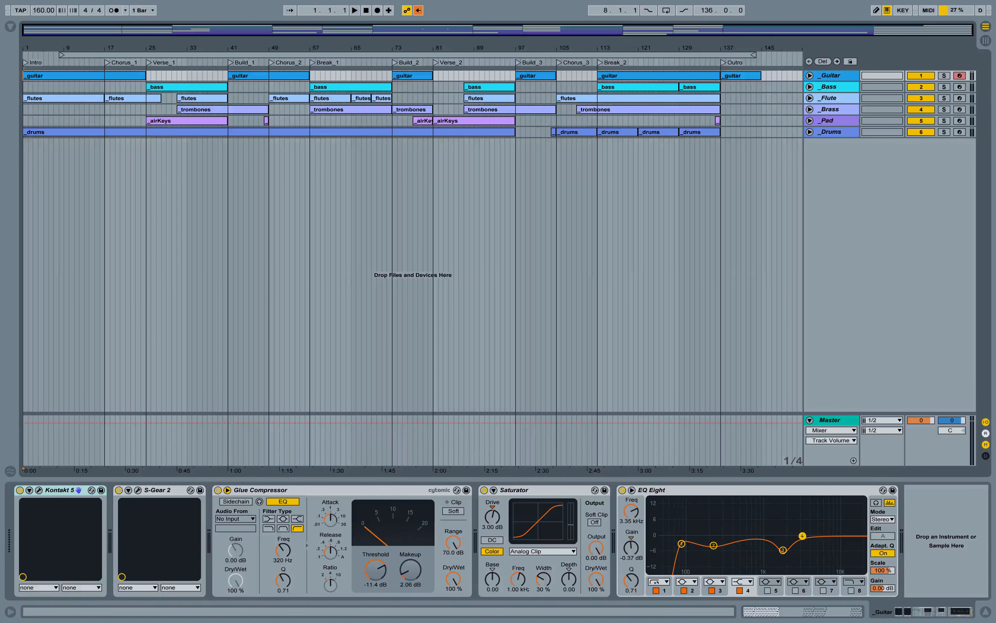
- Insert one bar of empty time at the start of the arrangement
{"action": "scroll", "coordinate": [412, 234], "scroll_direction": "up", "scroll_amount": 5}
{"action": "scroll", "coordinate": [412, 235], "scroll_direction": "down", "scroll_amount": 5}
{"action": "key", "text": "plus"}
{"action": "key", "text": "plus"}
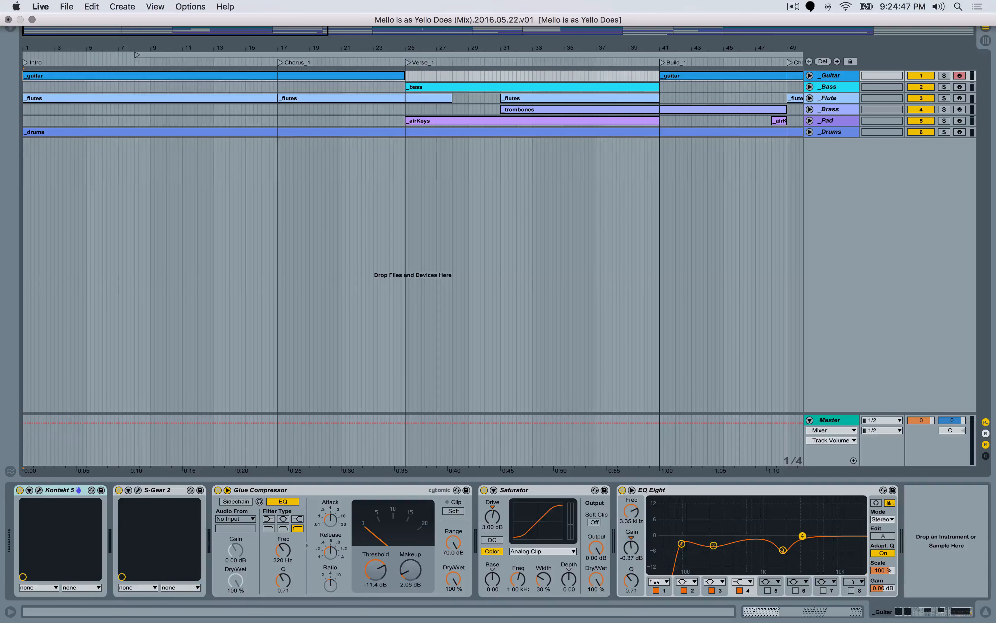
{"action": "left_click", "coordinate": [124, 7]}
{"action": "left_click", "coordinate": [136, 20]}
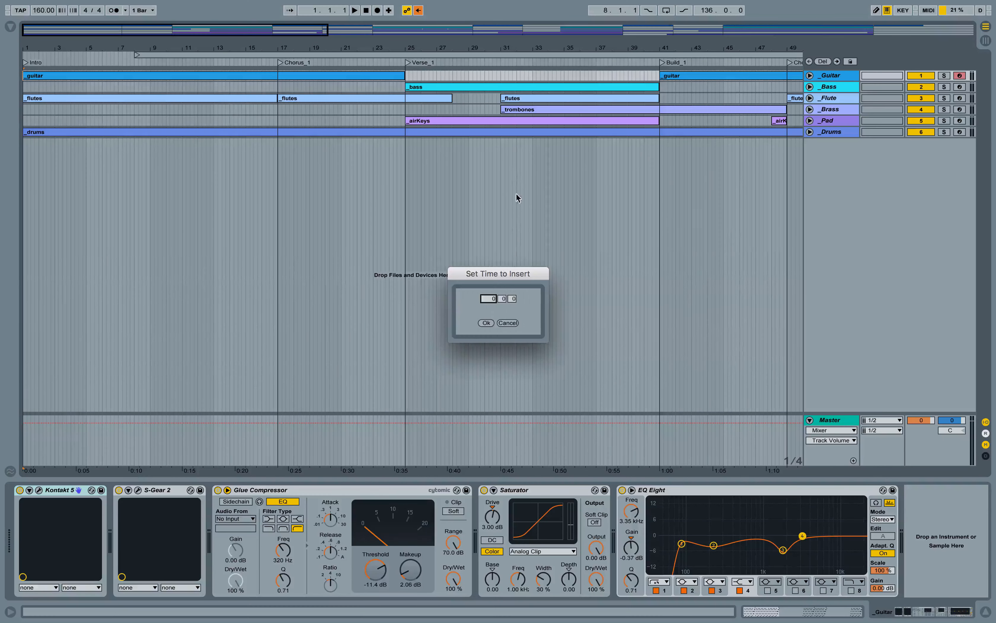
{"action": "left_click", "coordinate": [494, 298]}
{"action": "type", "text": "1"}
{"action": "left_click", "coordinate": [486, 323]}
{"action": "left_click_drag", "start_coordinate": [269, 50], "coordinate": [113, 63]}
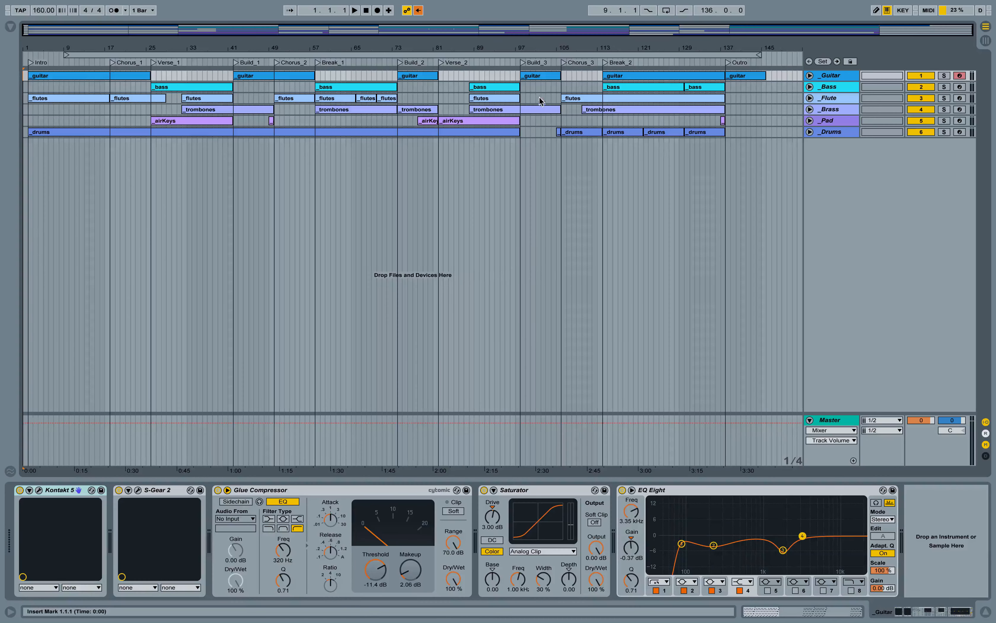
- Open the current project's Bounces > STEMS > 2016.05.22.v02 folder in the browser and widen the browser
{"action": "left_click", "coordinate": [11, 28]}
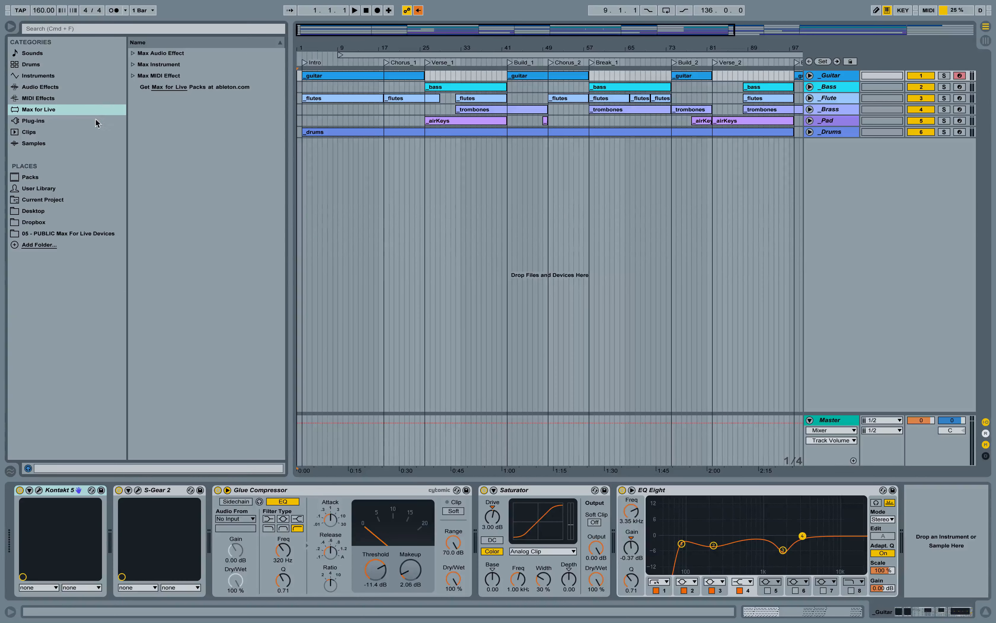
{"action": "left_click", "coordinate": [45, 201]}
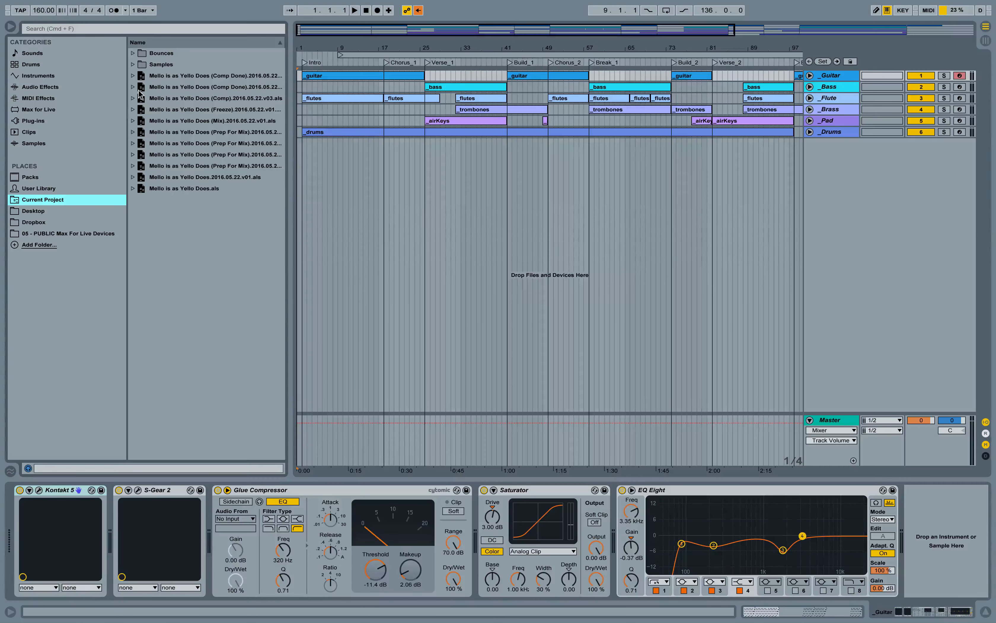
{"action": "left_click", "coordinate": [133, 53]}
{"action": "left_click", "coordinate": [140, 64]}
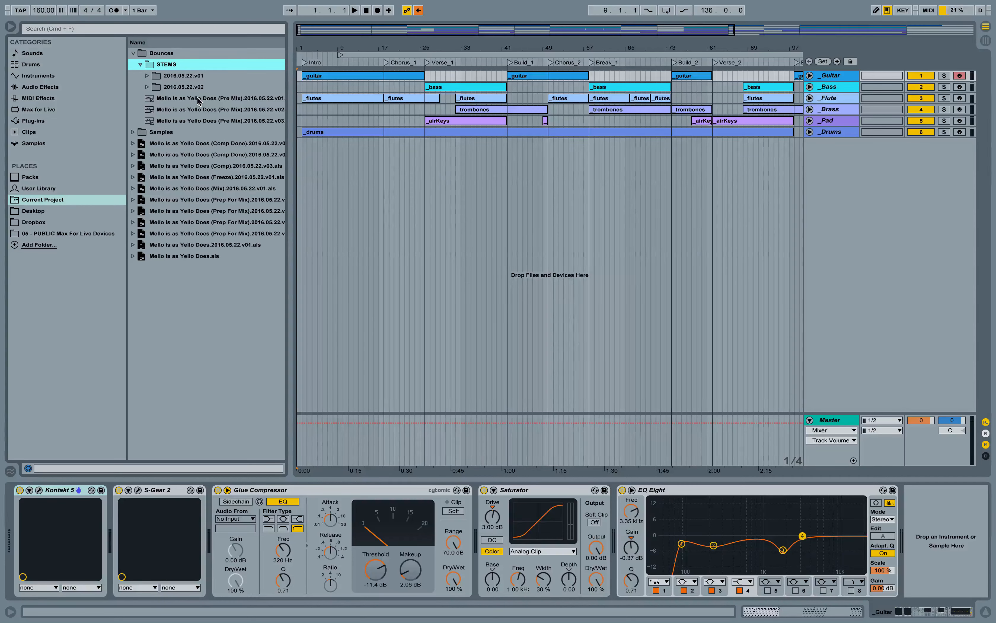
{"action": "left_click", "coordinate": [147, 88]}
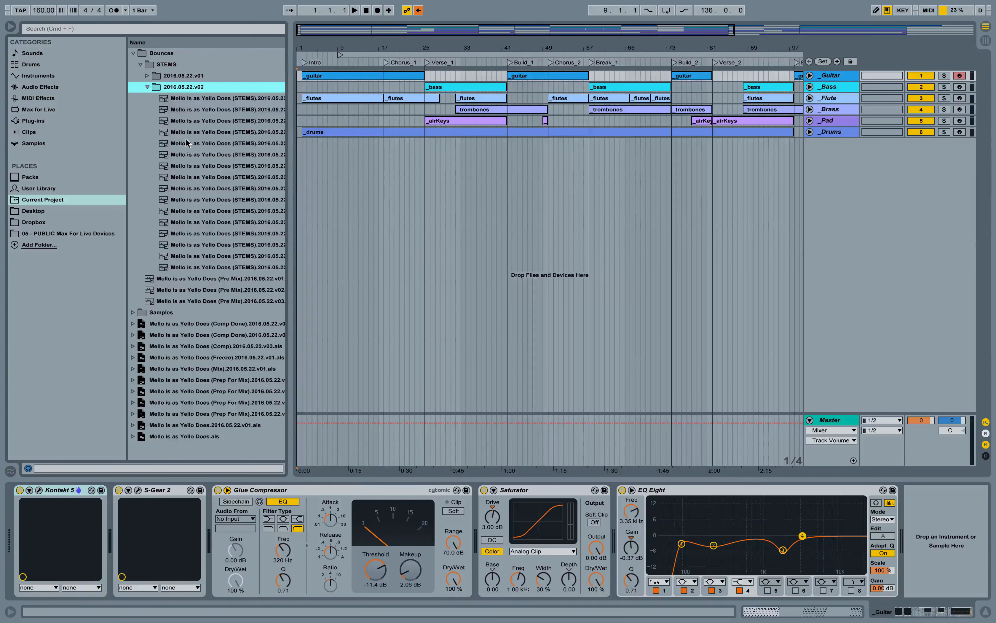
{"action": "left_click_drag", "start_coordinate": [292, 133], "coordinate": [395, 134]}
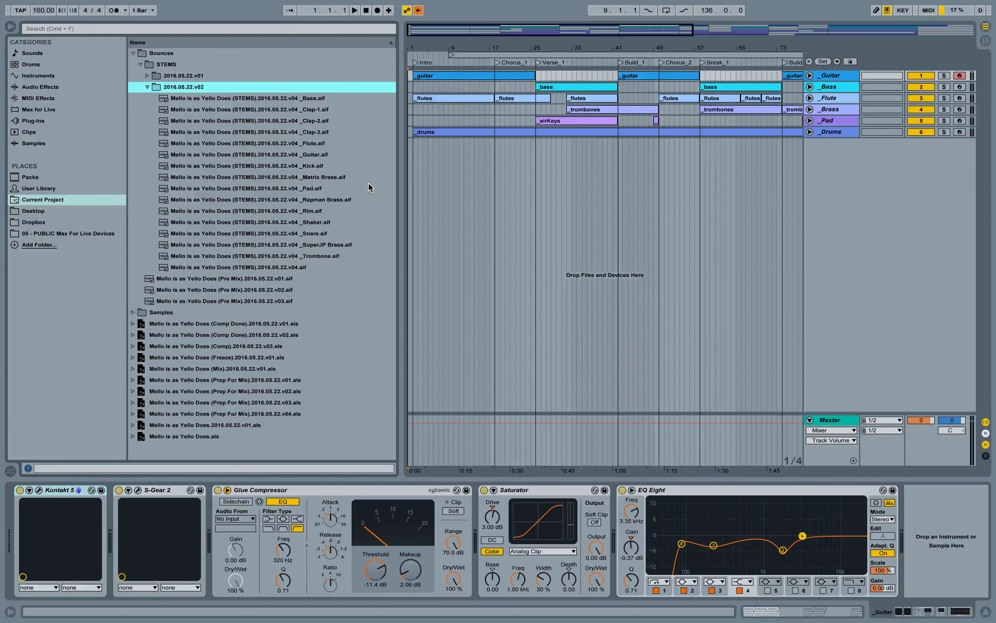
- Select the v04 stem files from _Bass through _Trombone and drop them into the arrangement as new audio tracks
{"action": "left_click", "coordinate": [147, 76]}
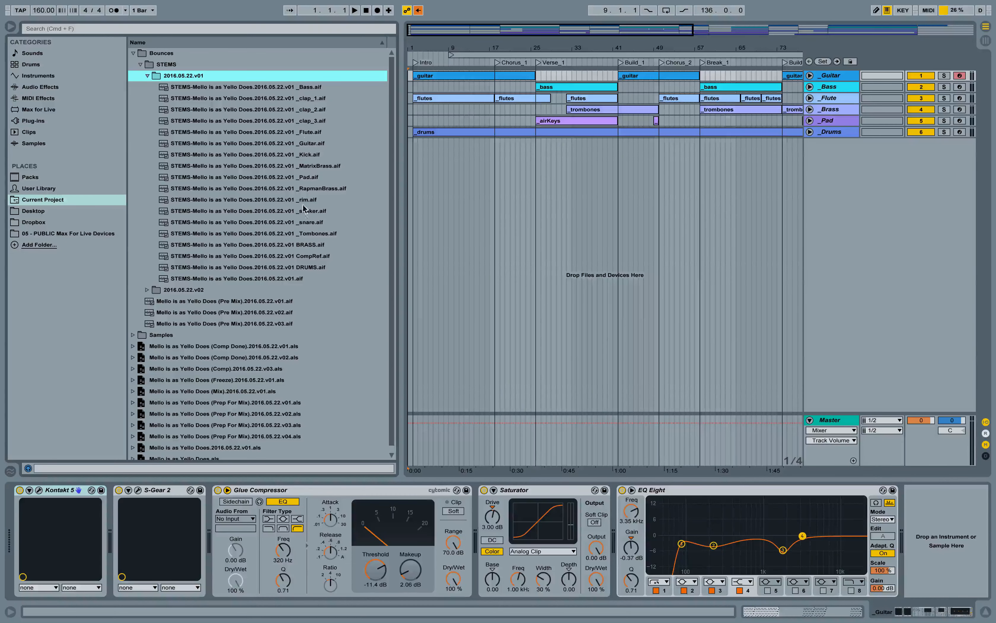
{"action": "left_click", "coordinate": [147, 75]}
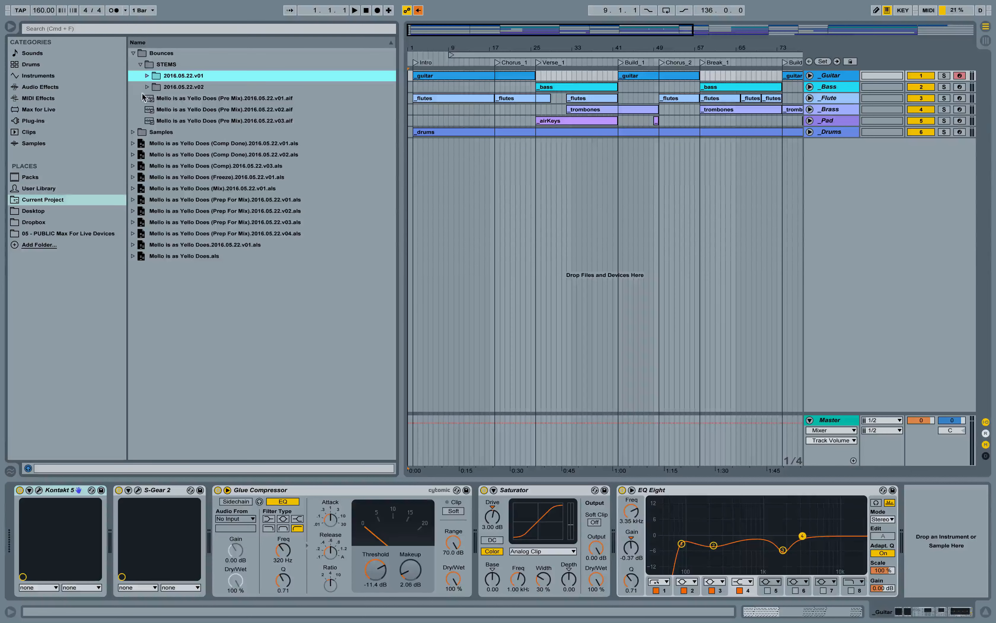
{"action": "left_click", "coordinate": [147, 87]}
{"action": "left_click", "coordinate": [279, 98]}
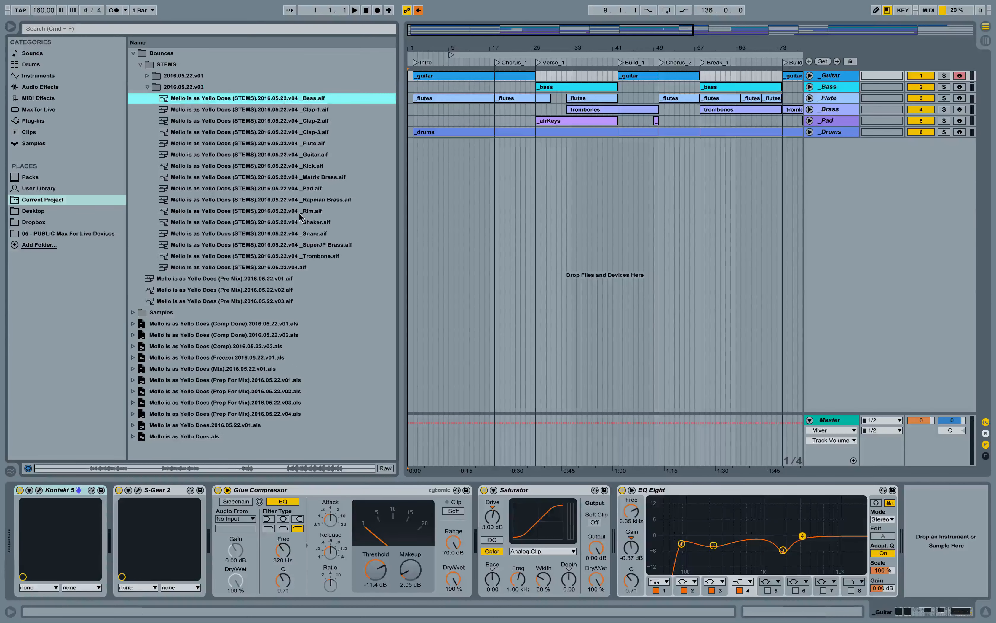
{"action": "left_click", "coordinate": [297, 255], "text": "shift"}
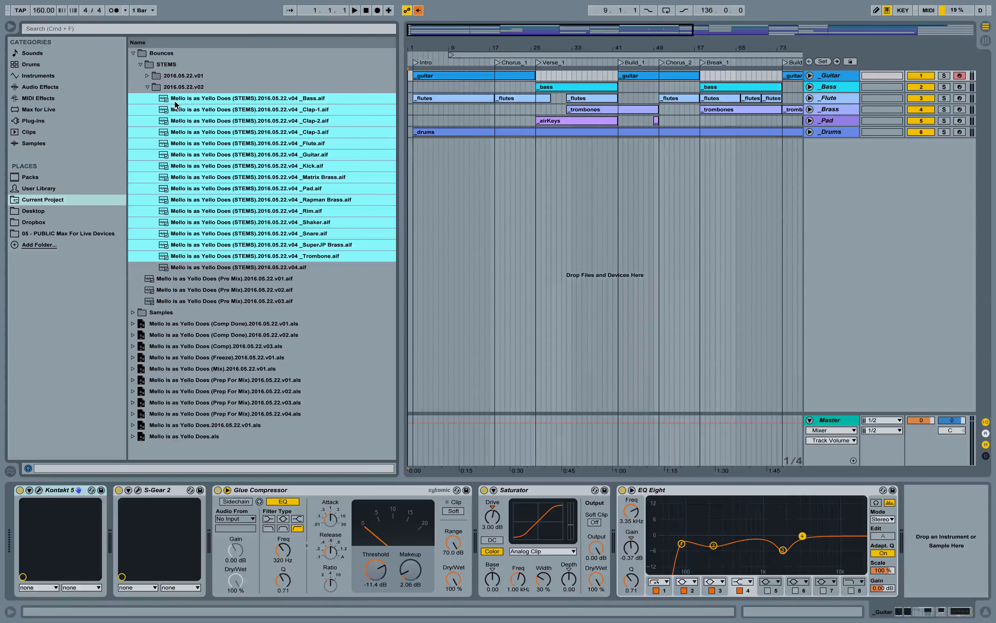
{"action": "left_click_drag", "start_coordinate": [171, 102], "coordinate": [404, 151]}
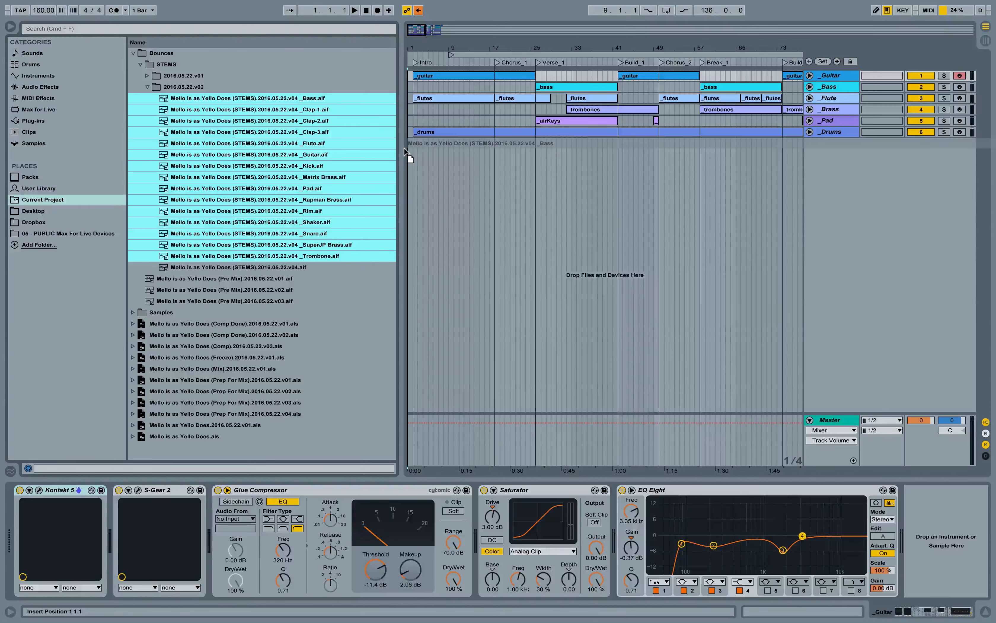
{"action": "left_click_drag", "start_coordinate": [405, 152], "coordinate": [408, 146]}
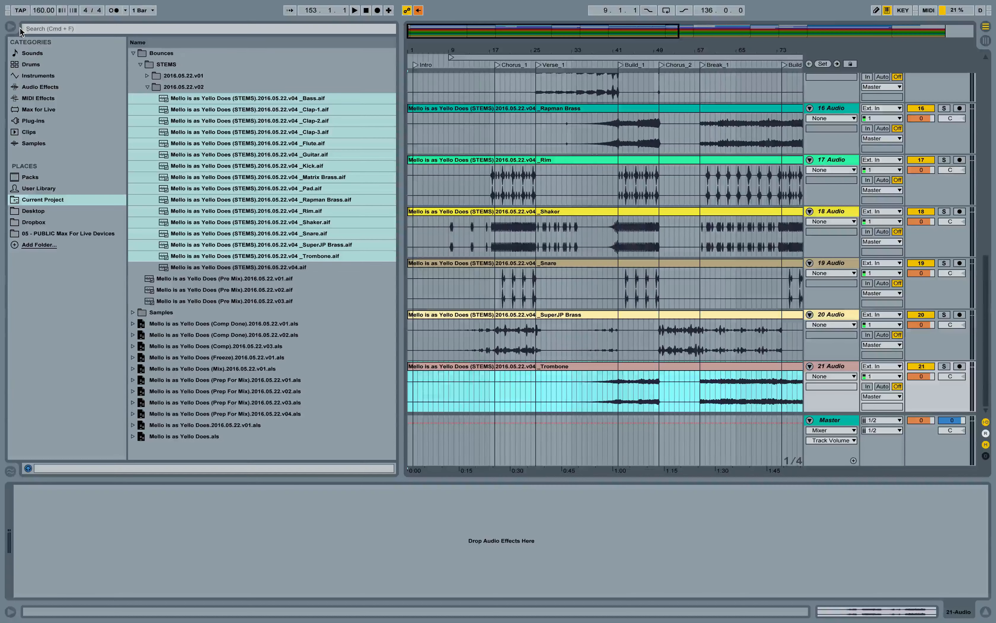
- Insert a new audio track after the Trombone track and drop the Pre Mix 2016.05.22.v03 bounce onto it
{"action": "left_click", "coordinate": [147, 87]}
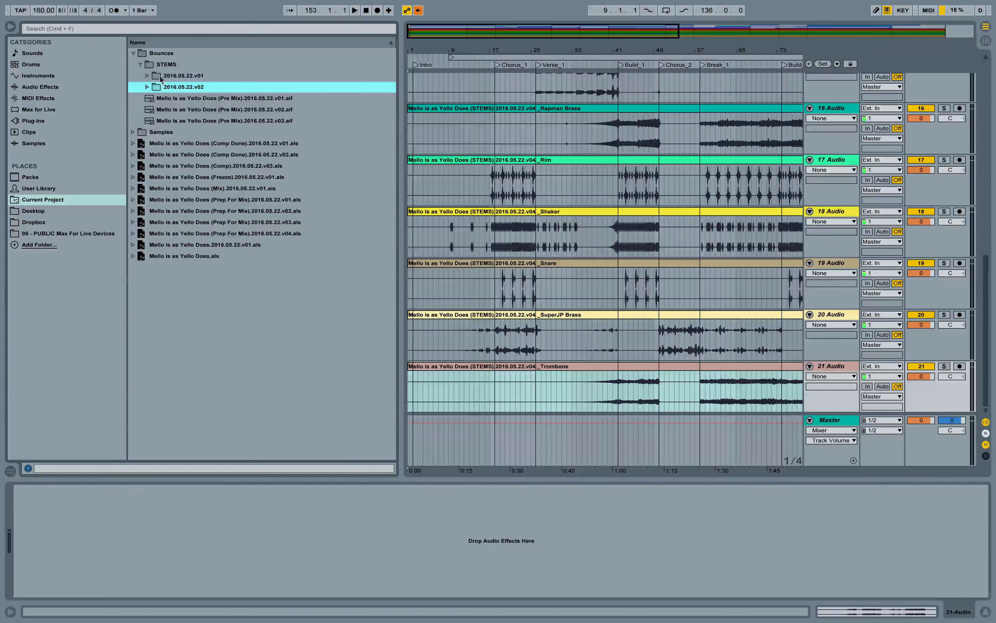
{"action": "left_click", "coordinate": [140, 65]}
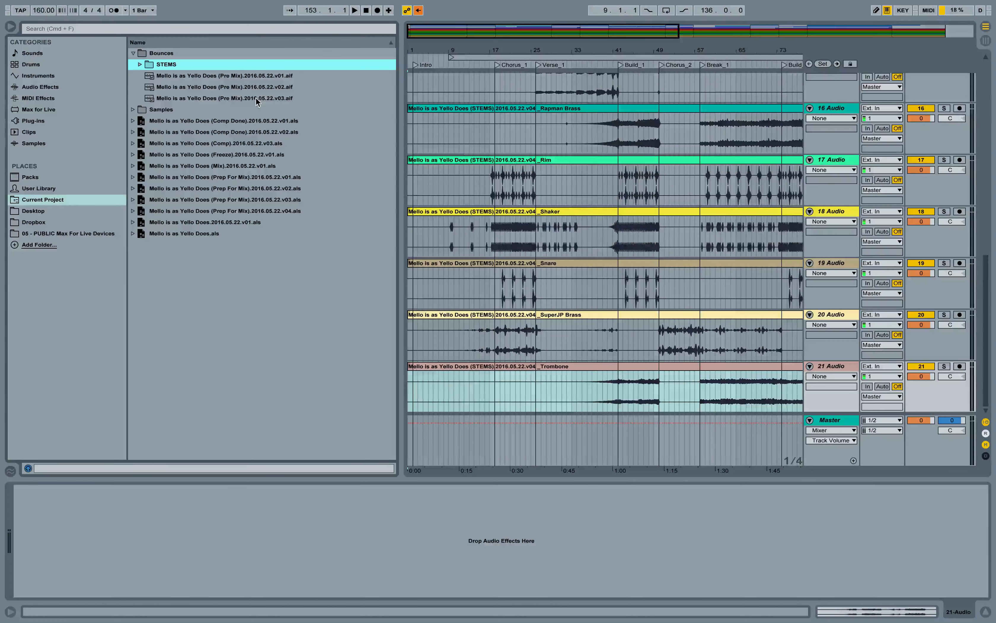
{"action": "scroll", "coordinate": [689, 151], "scroll_direction": "up", "scroll_amount": 10}
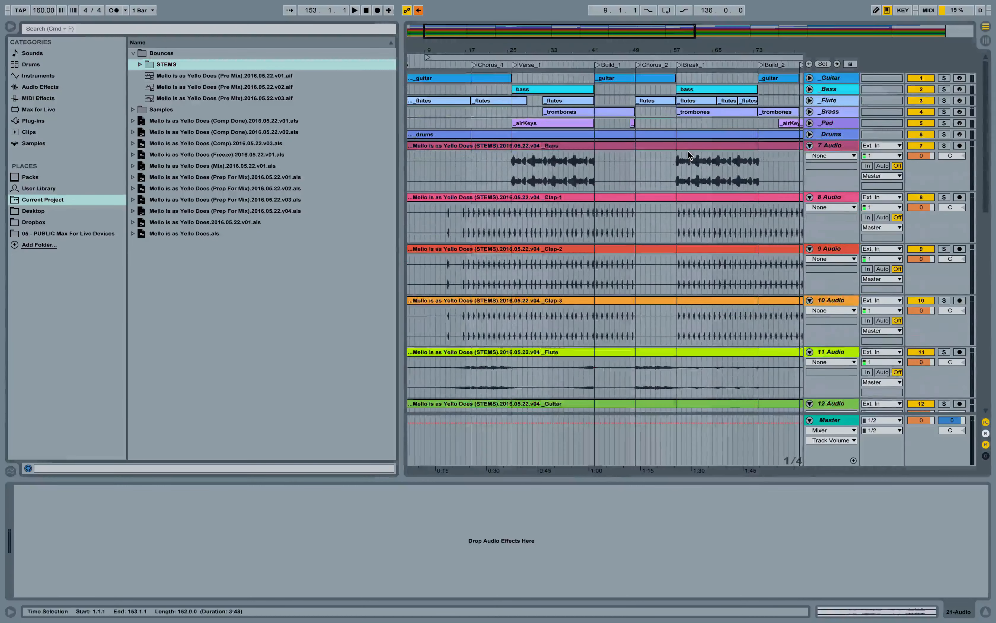
{"action": "scroll", "coordinate": [688, 150], "scroll_direction": "right", "scroll_amount": 2}
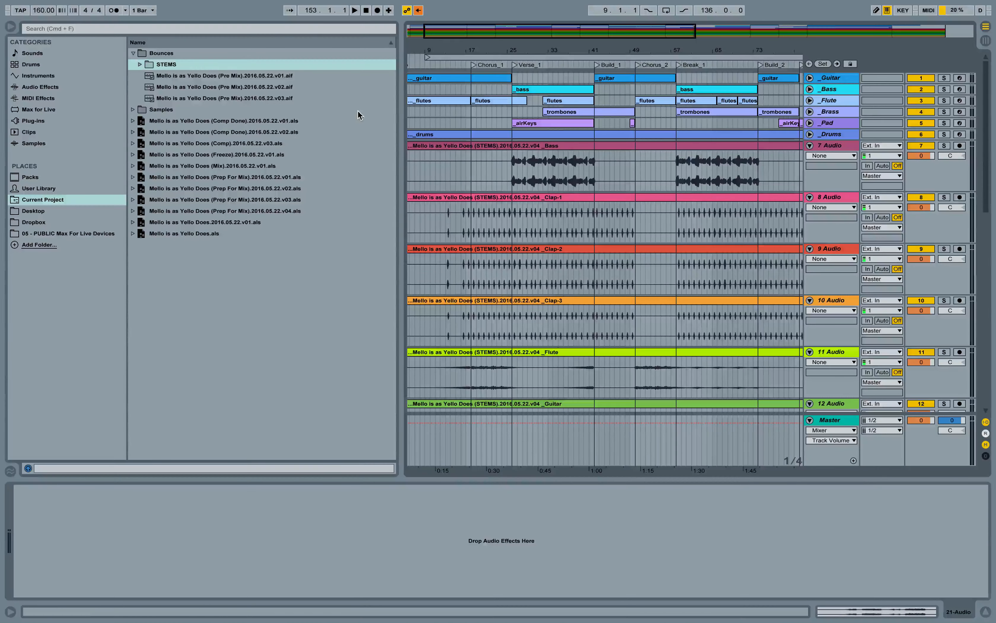
{"action": "scroll", "coordinate": [473, 147], "scroll_direction": "down", "scroll_amount": 12}
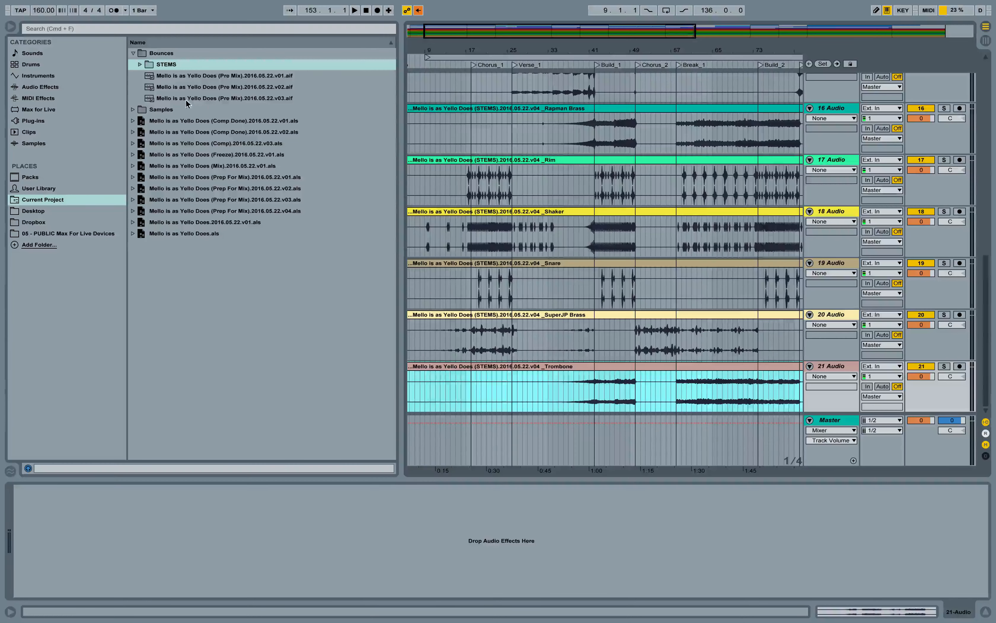
{"action": "left_click", "coordinate": [833, 366]}
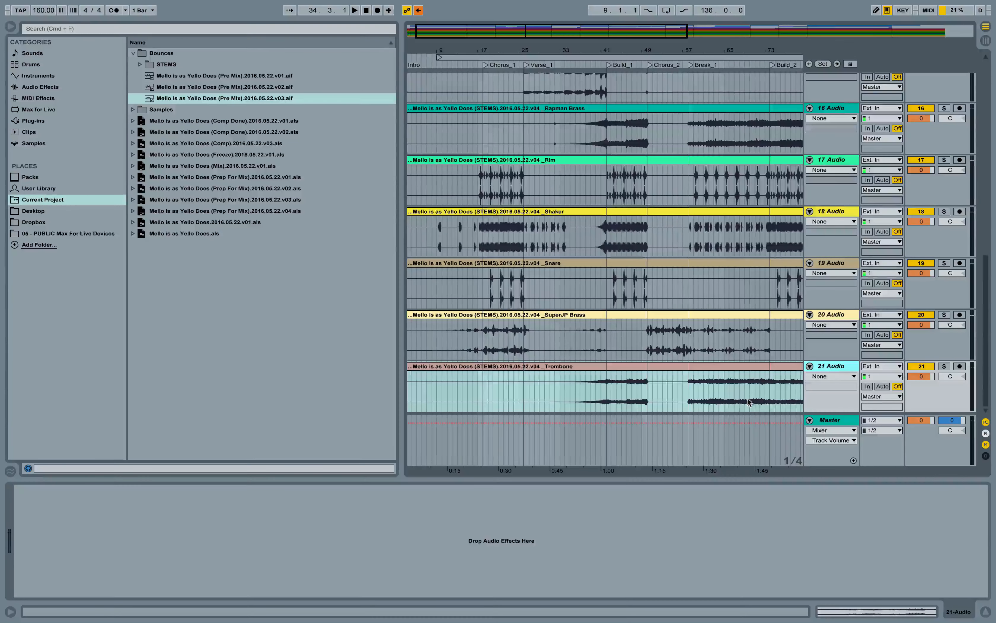
{"action": "key", "text": "super+t"}
{"action": "left_click_drag", "start_coordinate": [242, 99], "coordinate": [405, 382]}
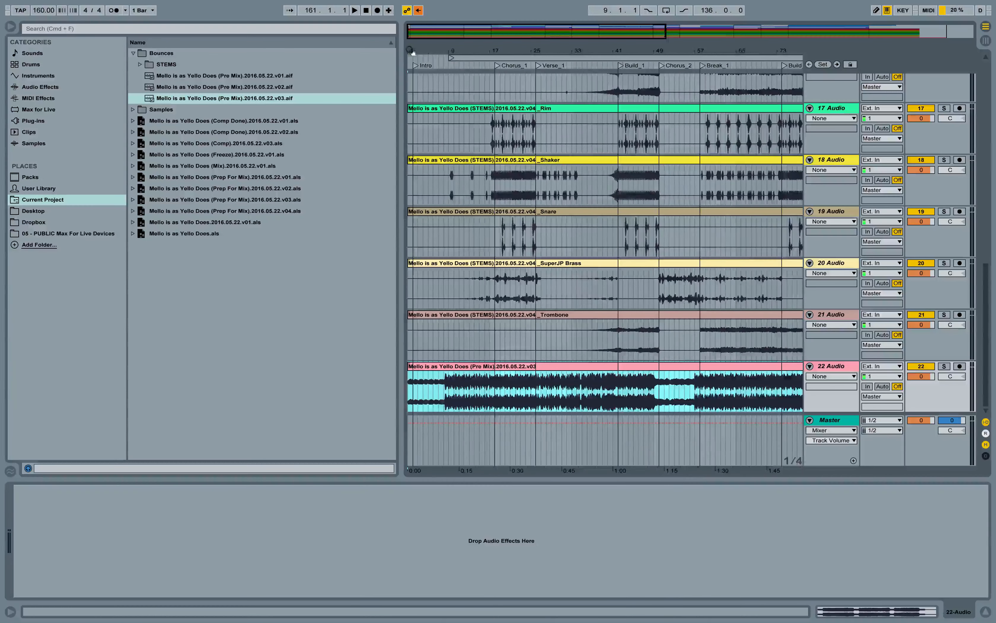
- Move the Pre Mix clip so it starts at bar 2, then hide the browser
{"action": "left_click_drag", "start_coordinate": [414, 52], "coordinate": [481, 290]}
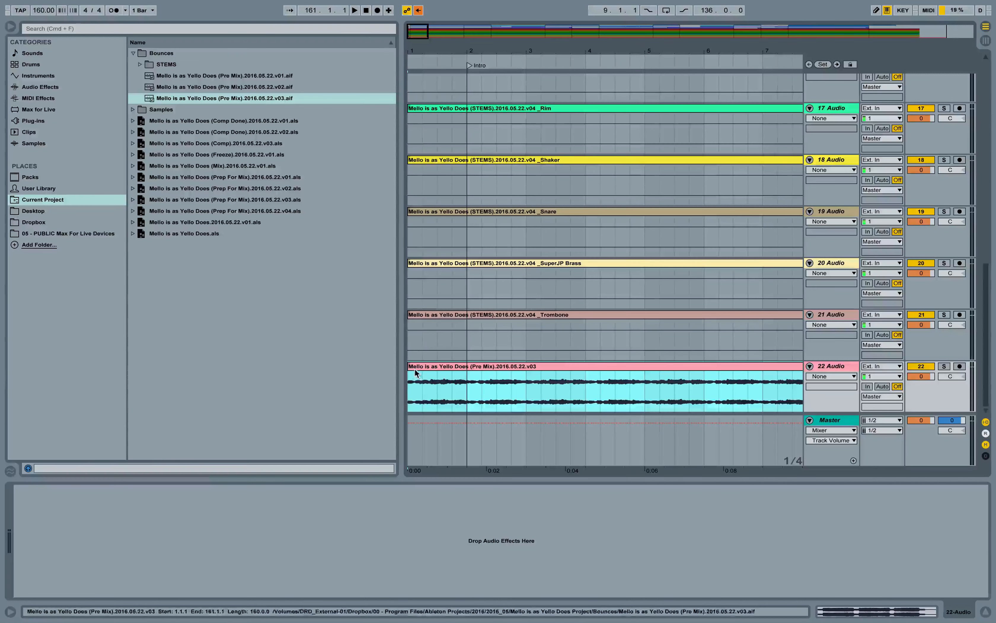
{"action": "left_click_drag", "start_coordinate": [415, 369], "coordinate": [472, 369]}
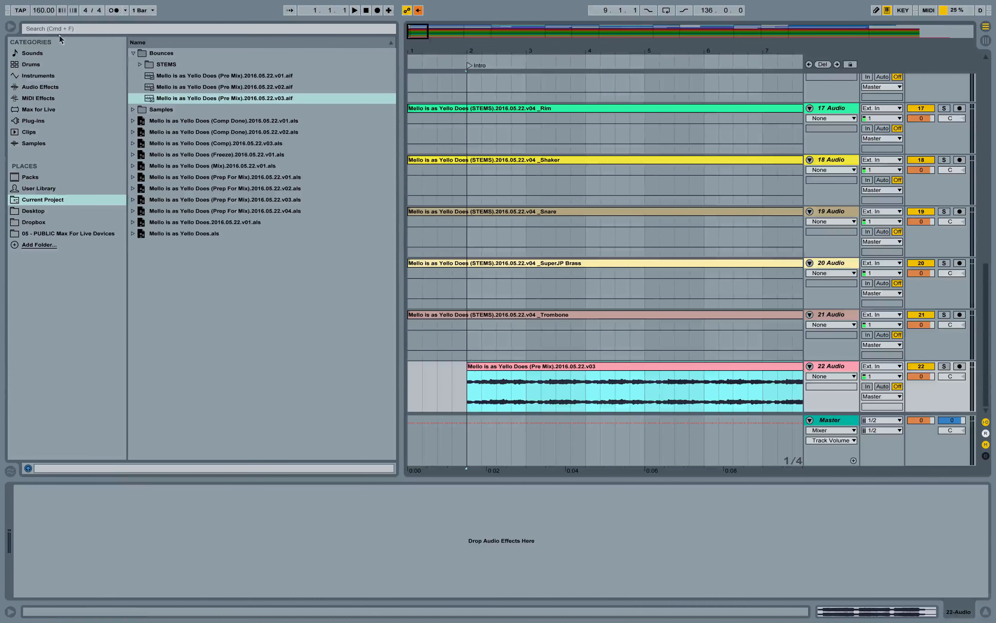
{"action": "left_click", "coordinate": [10, 27]}
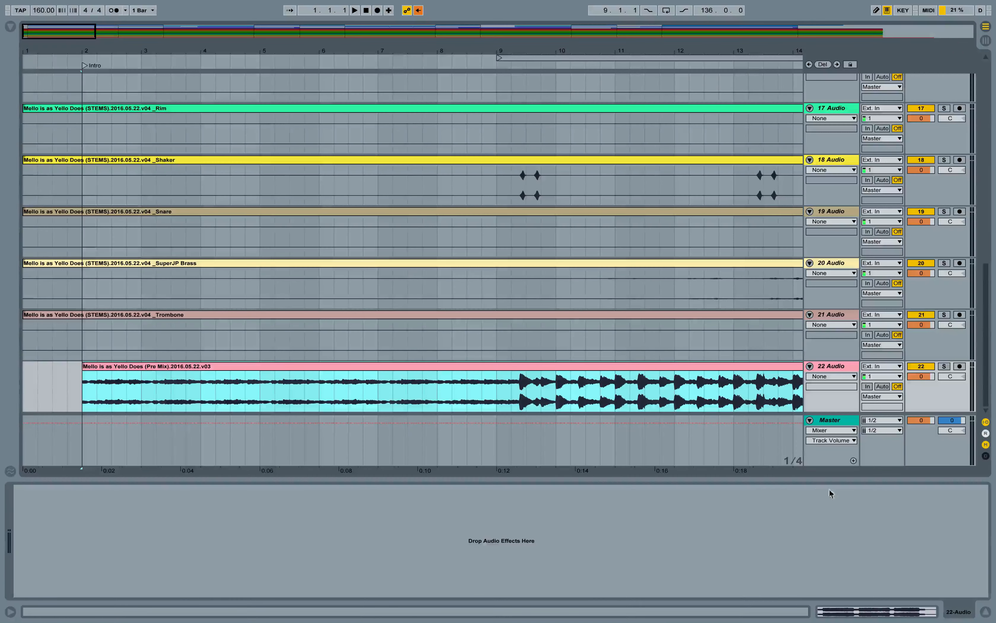
- Delete the six original instrument tracks from Guitar through Drums, leaving only the audio stem tracks
{"action": "left_click", "coordinate": [986, 612]}
{"action": "left_click_drag", "start_coordinate": [394, 50], "coordinate": [393, 24]}
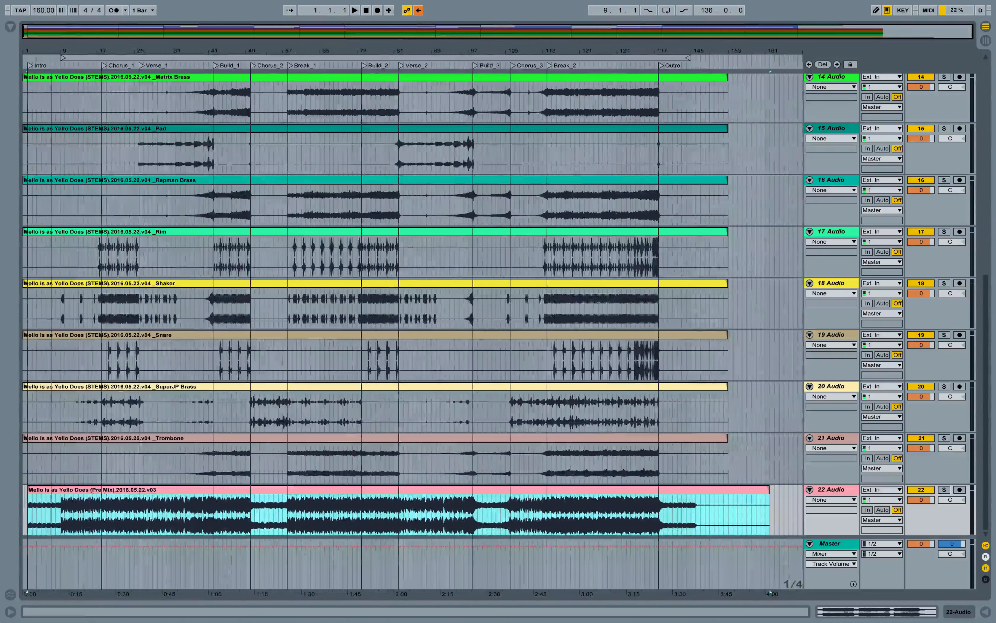
{"action": "scroll", "coordinate": [473, 325], "scroll_direction": "up", "scroll_amount": 10}
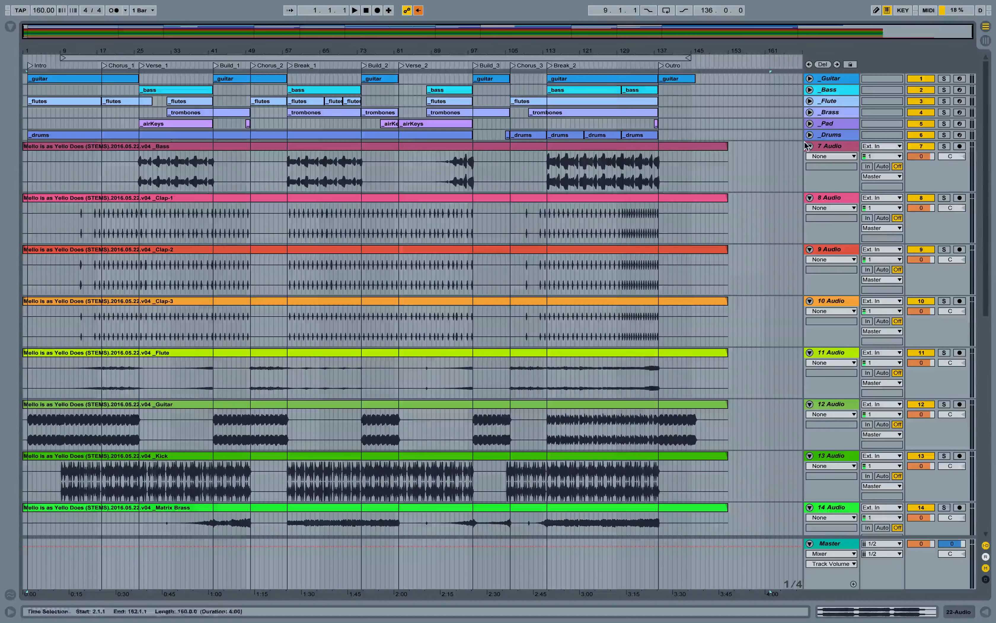
{"action": "left_click", "coordinate": [836, 134]}
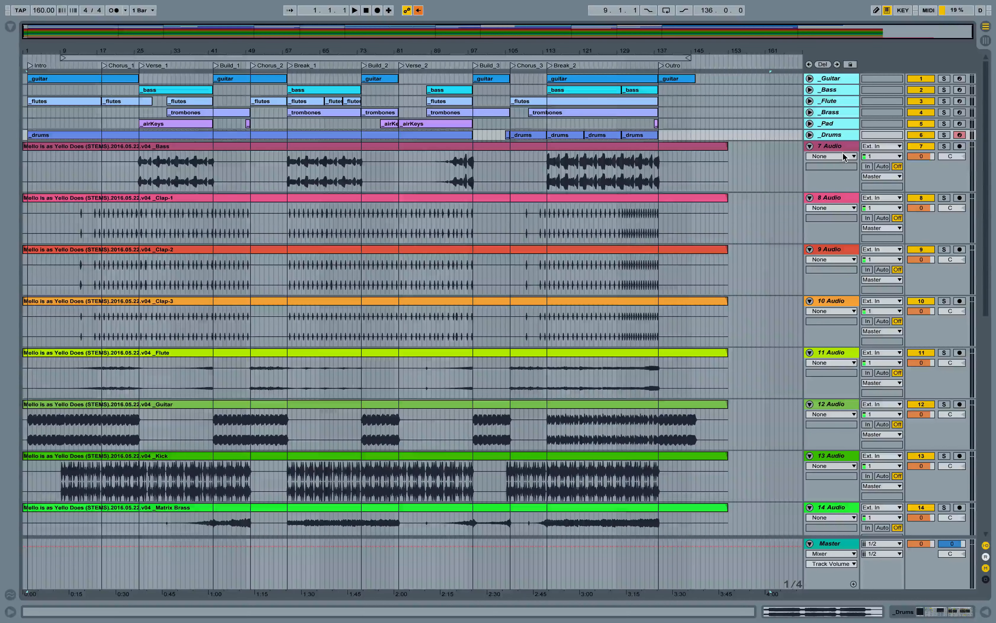
{"action": "key", "text": "Delete"}
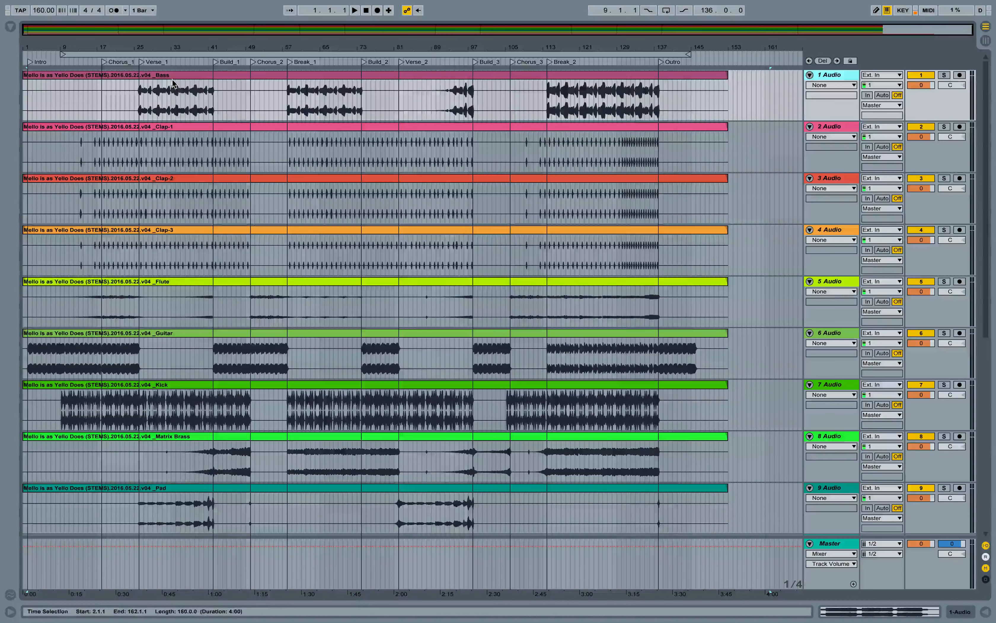
{"action": "left_click", "coordinate": [832, 77]}
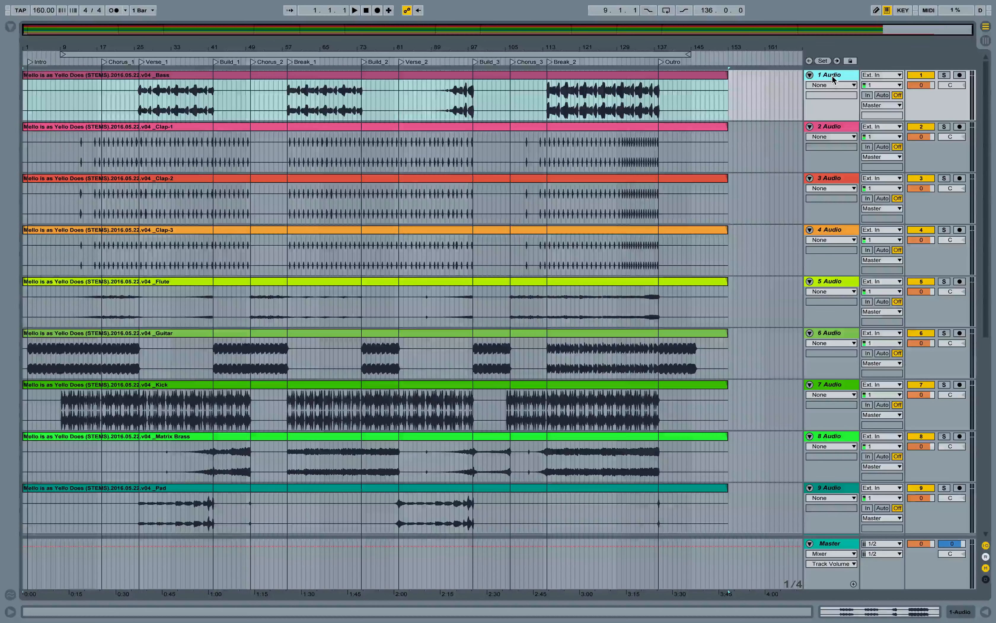
- Rename the first seven audio tracks _Bass, _Clap-1, _Clap-2, _Clap-3, _Flute, _Guitar and _Kick
{"action": "key", "text": "super+r"}
{"action": "key", "text": "BackSpace"}
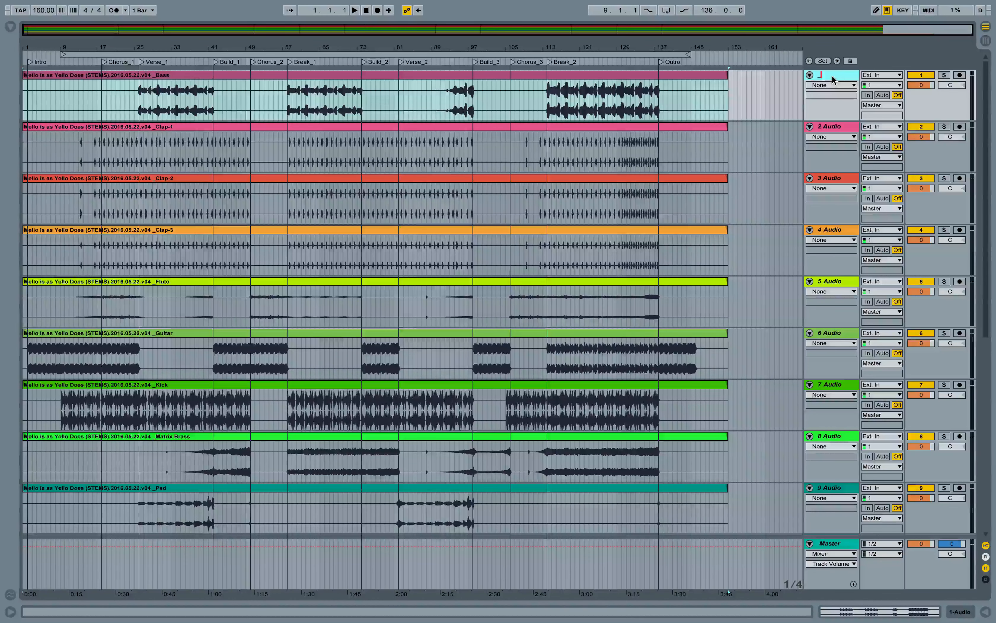
{"action": "type", "text": "_Bass"}
{"action": "key", "text": "Tab"}
{"action": "type", "text": "_"}
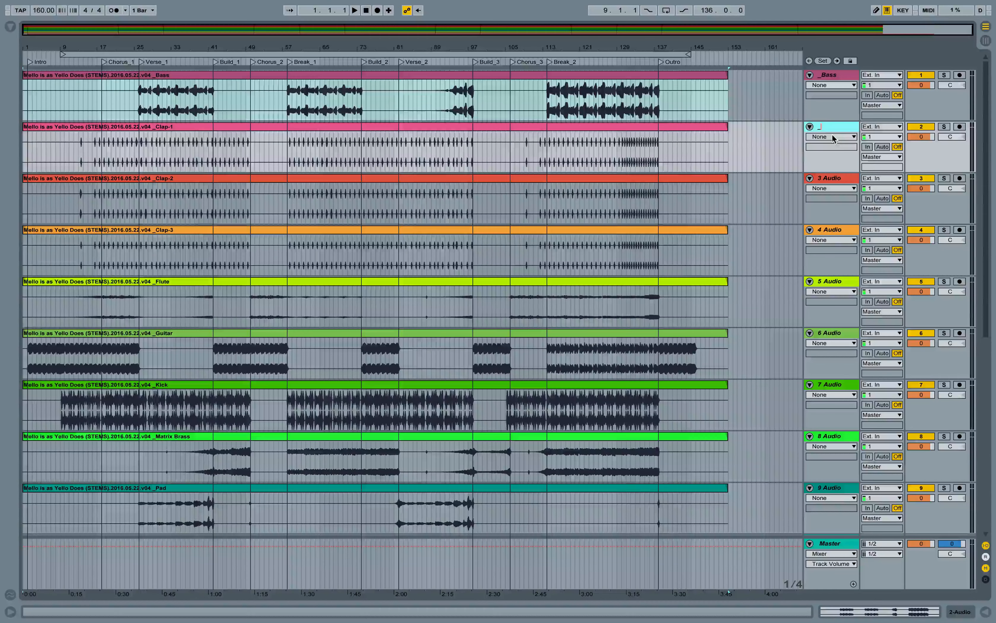
{"action": "type", "text": "Clap-1"}
{"action": "key", "text": "Tab"}
{"action": "type", "text": "_Clap-2"}
{"action": "key", "text": "Tab"}
{"action": "type", "text": "_Clap-3"}
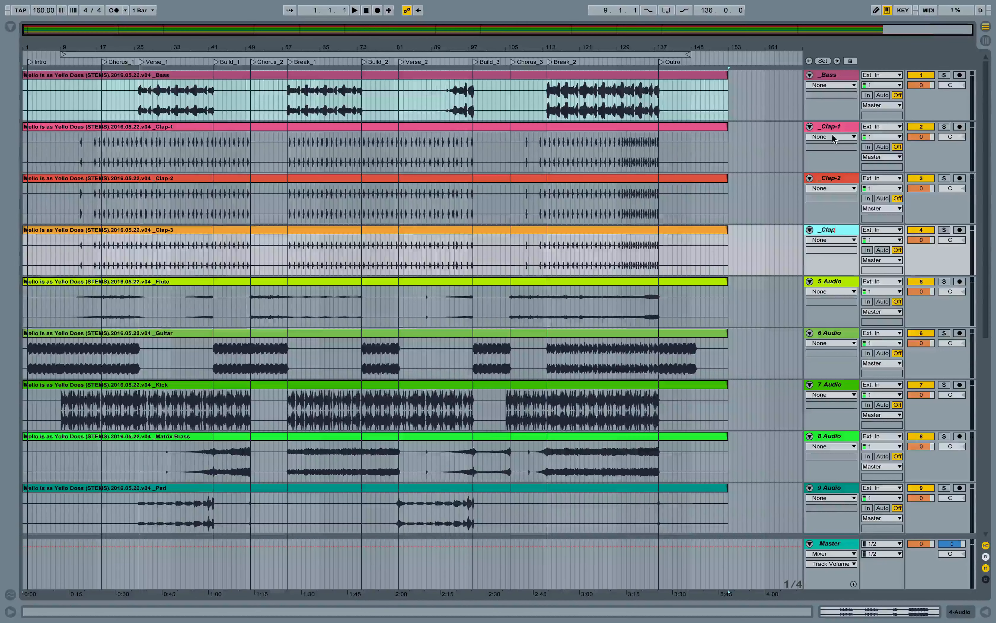
{"action": "key", "text": "Tab"}
{"action": "type", "text": "_Flute"}
{"action": "key", "text": "Tab"}
{"action": "type", "text": "_Guitar"}
{"action": "key", "text": "Tab"}
{"action": "type", "text": "_Kick"}
{"action": "key", "text": "Tab"}
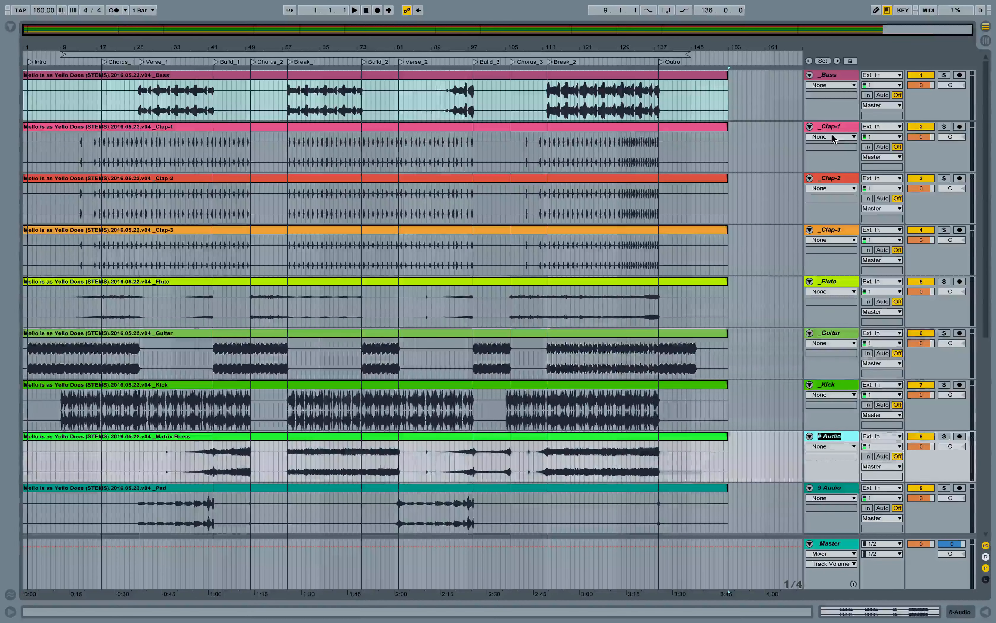
- Rename the remaining stem tracks _Matrix Brass, _Pad, _Rapman Brass, _Rim, _Shaker, _Snare, _SuperJP Brass and _Trombone
{"action": "type", "text": "_Matrix Brass"}
{"action": "key", "text": "Tab"}
{"action": "type", "text": "_Pad"}
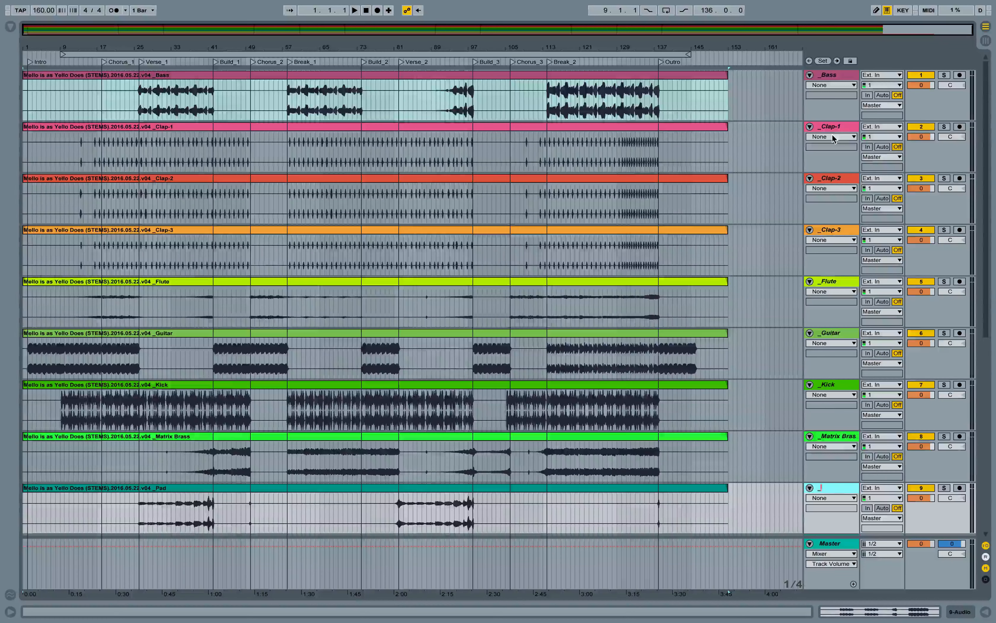
{"action": "key", "text": "Tab"}
{"action": "left_click", "coordinate": [841, 440]}
{"action": "type", "text": "_Pad"}
{"action": "key", "text": "Tab"}
{"action": "type", "text": "_Rapman Brass"}
{"action": "key", "text": "Tab"}
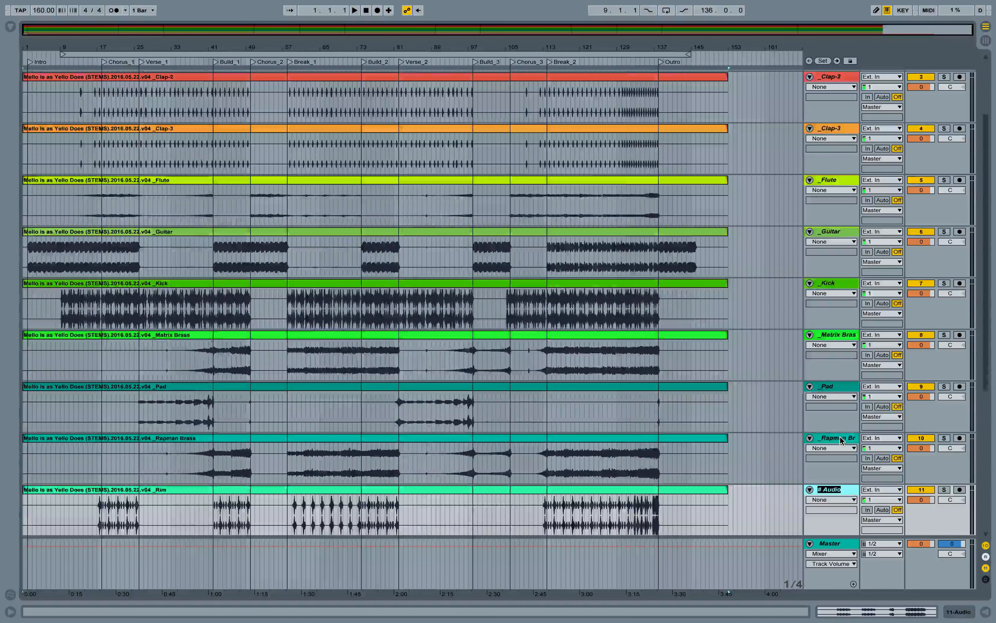
{"action": "type", "text": "_Rim"}
{"action": "key", "text": "Tab"}
{"action": "type", "text": "_Shaker"}
{"action": "key", "text": "Tab"}
{"action": "type", "text": "_Snare"}
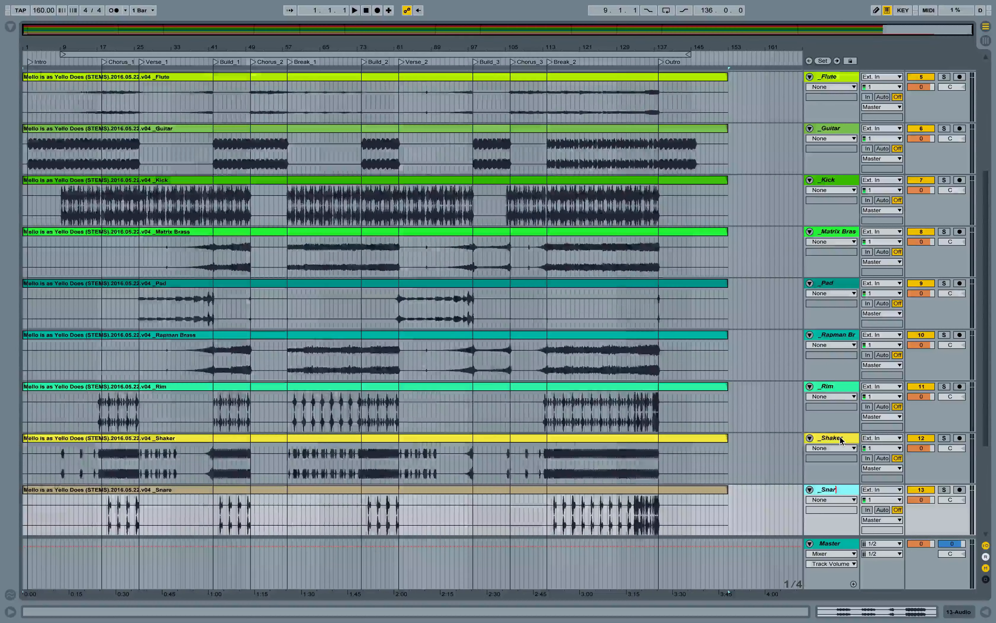
{"action": "key", "text": "Tab"}
{"action": "type", "text": "_SuperJP Brass"}
{"action": "key", "text": "Tab"}
{"action": "type", "text": "_Trombone"}
{"action": "key", "text": "Return"}
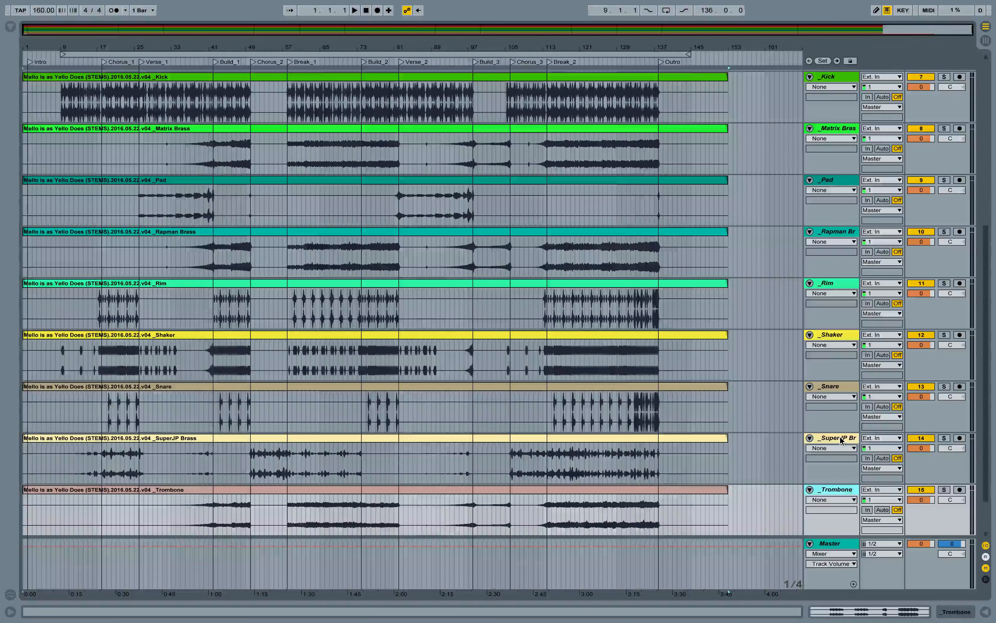
- Rename the pre-mix audio track _Ref Mix
{"action": "key", "text": "Tab"}
{"action": "key", "text": "Tab"}
{"action": "scroll", "coordinate": [771, 371], "scroll_direction": "down", "scroll_amount": 3}
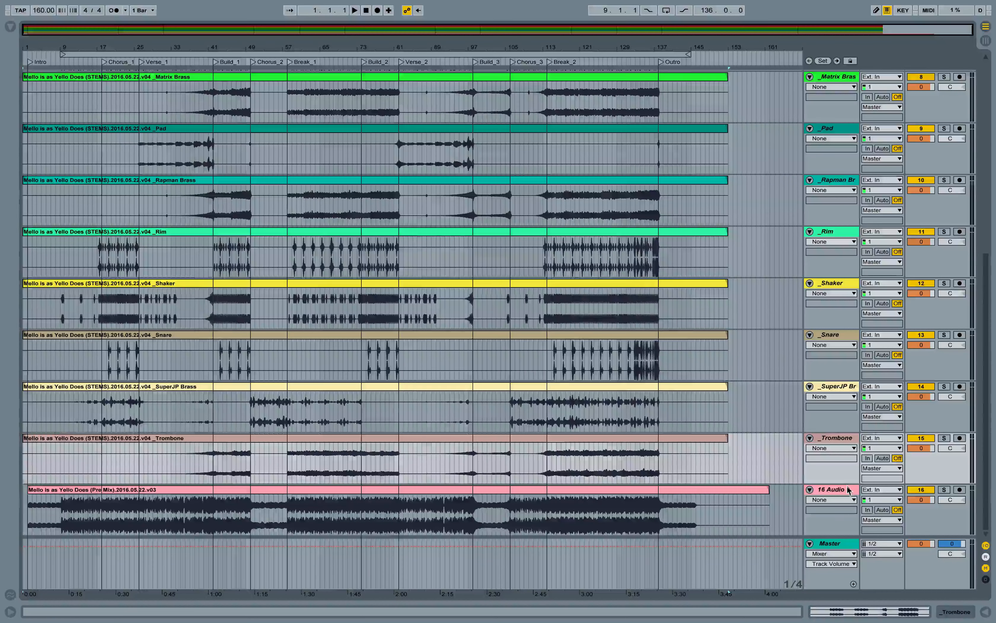
{"action": "double_click", "coordinate": [851, 489]}
{"action": "type", "text": "_R"}
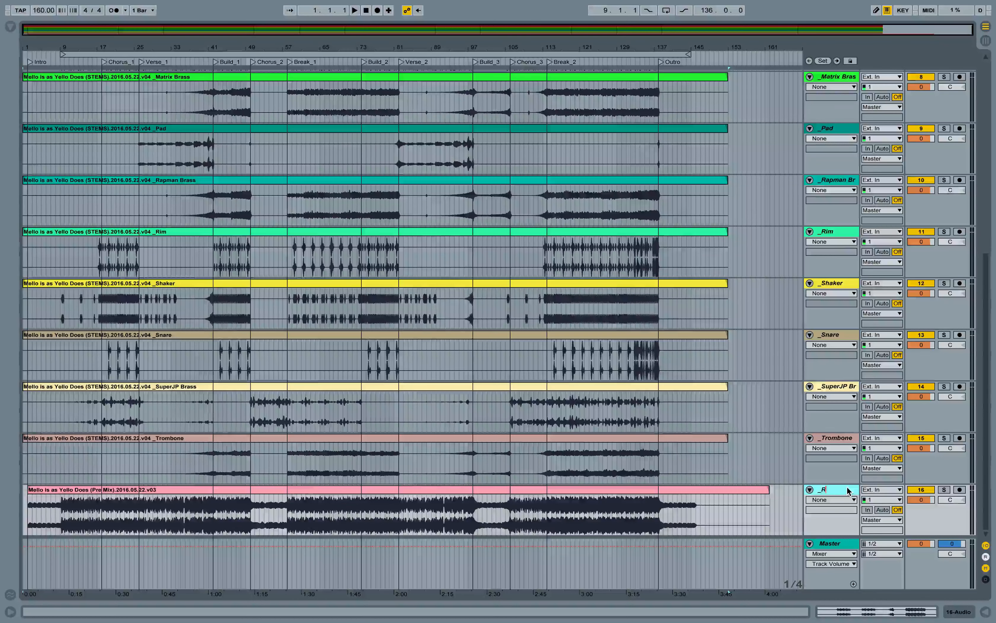
{"action": "type", "text": "ef Mix"}
{"action": "key", "text": "Return"}
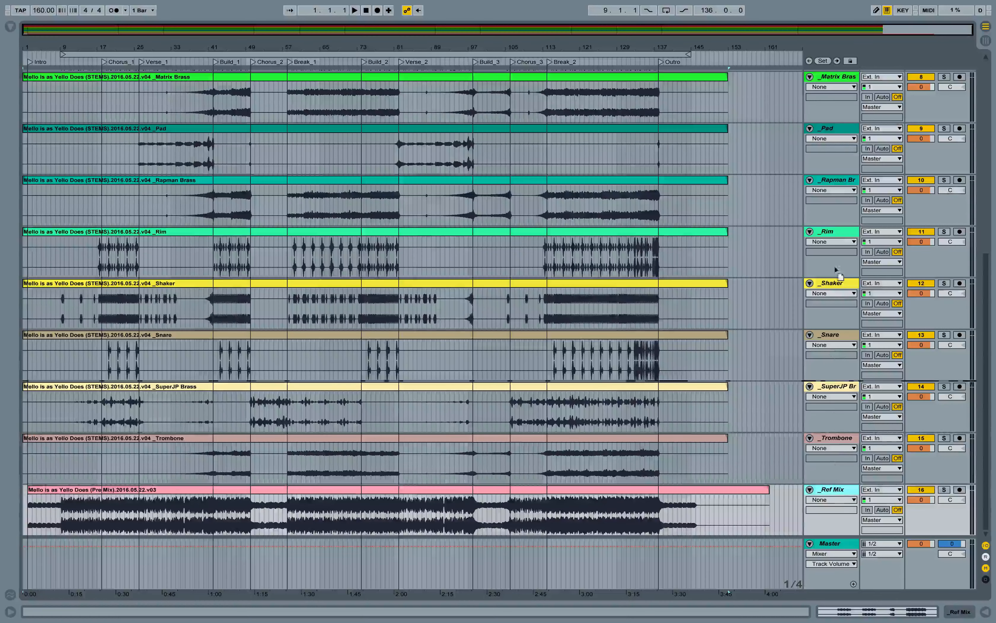
- Move the _Ref Mix track to the top, followed by the _Guitar and _Flute tracks
{"action": "scroll", "coordinate": [827, 73], "scroll_direction": "up", "scroll_amount": 1}
{"action": "mouse_move", "coordinate": [826, 66]}
{"action": "left_mouse_down"}
{"action": "mouse_move", "coordinate": [827, 181]}
{"action": "mouse_move", "coordinate": [848, 240]}
{"action": "mouse_move", "coordinate": [832, 82]}
{"action": "left_mouse_up"}
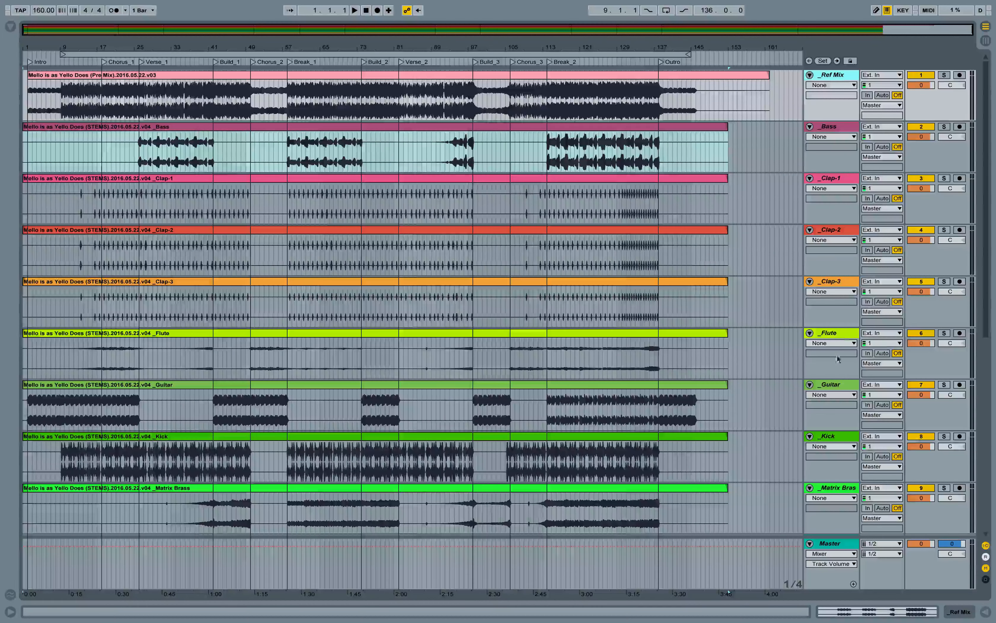
{"action": "left_click_drag", "start_coordinate": [834, 385], "coordinate": [827, 157]}
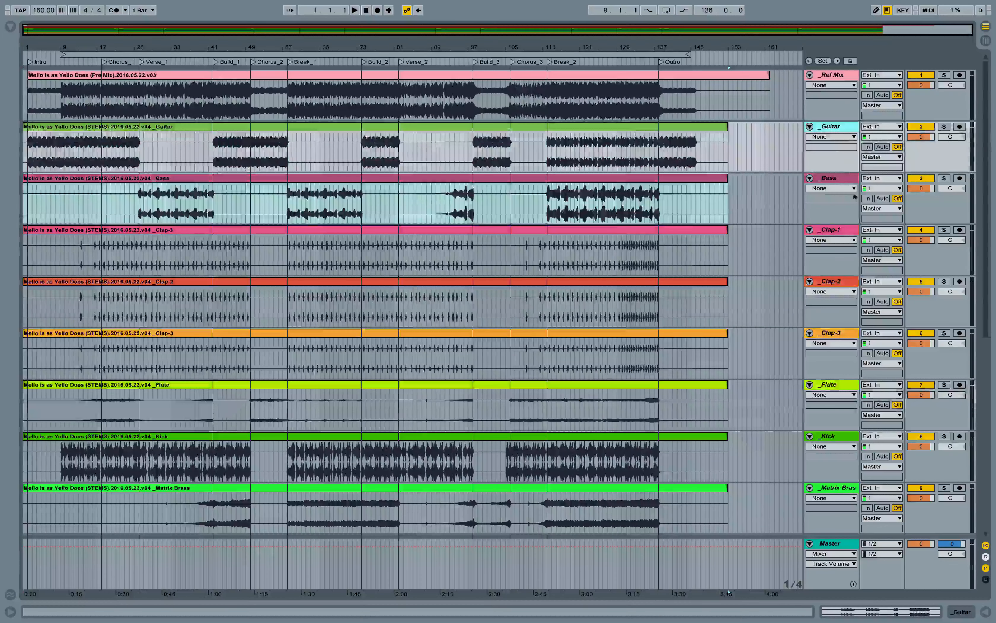
{"action": "left_click_drag", "start_coordinate": [830, 389], "coordinate": [832, 181]}
- Move the _SuperJP Brass, _Pad and _Bass tracks up to sit below _Flute
{"action": "scroll", "coordinate": [847, 366], "scroll_direction": "down", "scroll_amount": 3}
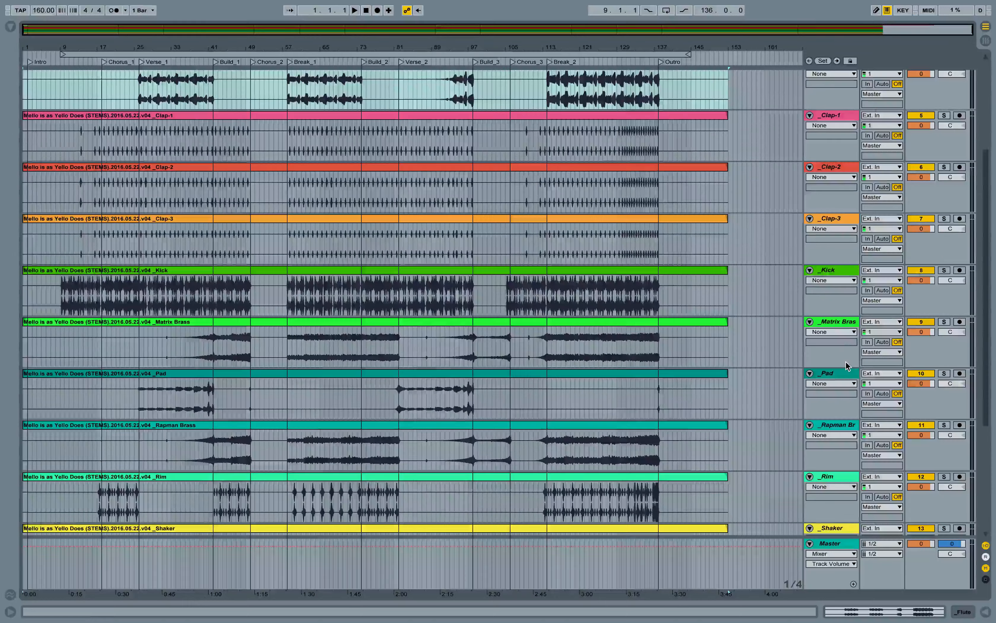
{"action": "scroll", "coordinate": [576, 297], "scroll_direction": "down", "scroll_amount": 4}
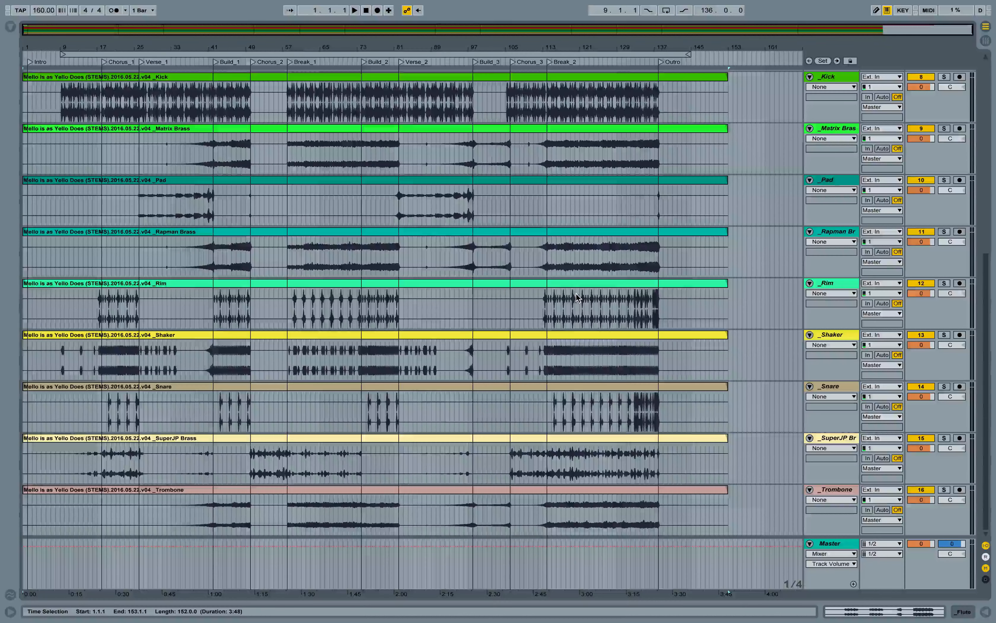
{"action": "left_click_drag", "start_coordinate": [832, 438], "coordinate": [830, 91]}
{"action": "scroll", "coordinate": [831, 165], "scroll_direction": "up", "scroll_amount": 6}
{"action": "left_click_drag", "start_coordinate": [832, 437], "coordinate": [835, 144]}
{"action": "scroll", "coordinate": [824, 233], "scroll_direction": "down", "scroll_amount": 7}
{"action": "left_click", "coordinate": [855, 239]}
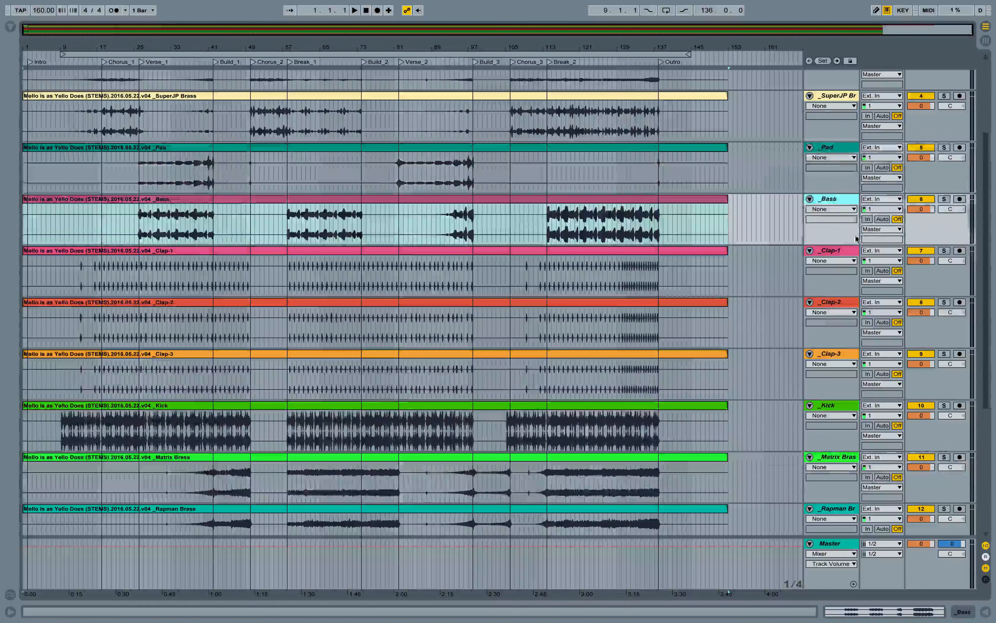
- Reorder the rest so _Trombone, _Rapman Brass and _Matrix Brass come next, then _Kick, _Rim, _Snare, the claps and _Shaker
{"action": "scroll", "coordinate": [840, 329], "scroll_direction": "down", "scroll_amount": 6}
{"action": "left_click_drag", "start_coordinate": [833, 490], "coordinate": [836, 181]}
{"action": "scroll", "coordinate": [836, 247], "scroll_direction": "down", "scroll_amount": 4}
{"action": "left_click_drag", "start_coordinate": [839, 386], "coordinate": [839, 236]}
{"action": "left_click_drag", "start_coordinate": [837, 438], "coordinate": [837, 295]}
{"action": "scroll", "coordinate": [837, 371], "scroll_direction": "down", "scroll_amount": 3}
{"action": "left_click_drag", "start_coordinate": [838, 490], "coordinate": [839, 288]}
- Color the _Ref Mix, _Guitar and _Flute tracks and their clips in light blue shades
{"action": "scroll", "coordinate": [691, 341], "scroll_direction": "up", "scroll_amount": 2}
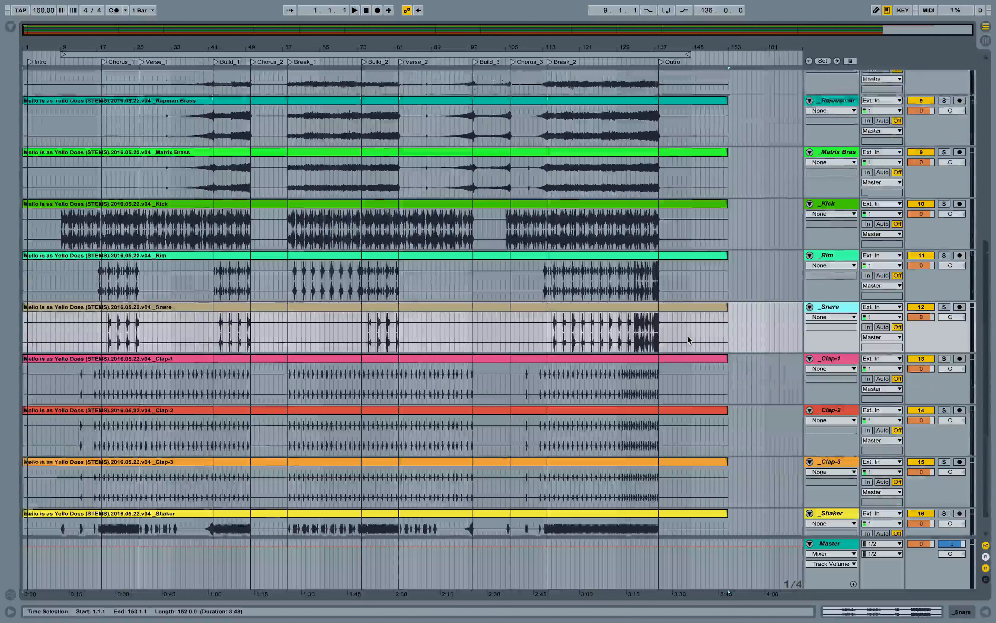
{"action": "scroll", "coordinate": [688, 340], "scroll_direction": "up", "scroll_amount": 8}
{"action": "right_click", "coordinate": [836, 75]}
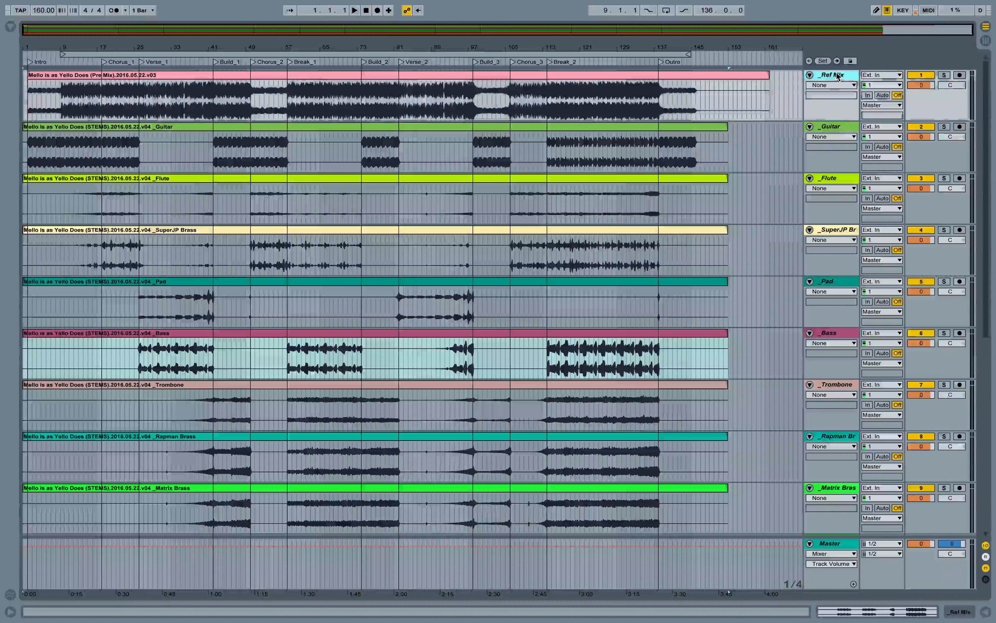
{"action": "left_click", "coordinate": [888, 237]}
{"action": "left_click", "coordinate": [836, 126]}
{"action": "right_click", "coordinate": [653, 76]}
{"action": "left_click", "coordinate": [712, 314]}
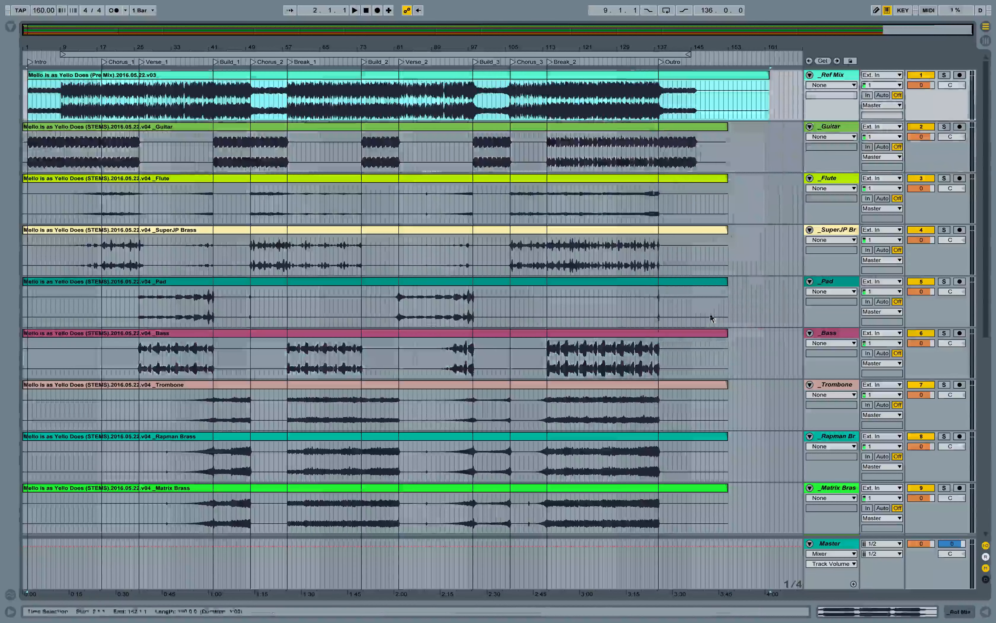
{"action": "right_click", "coordinate": [835, 126]}
{"action": "left_click", "coordinate": [904, 287]}
{"action": "right_click", "coordinate": [705, 127]}
{"action": "left_click", "coordinate": [774, 365]}
{"action": "right_click", "coordinate": [837, 177]}
{"action": "left_click", "coordinate": [915, 338]}
{"action": "right_click", "coordinate": [828, 178]}
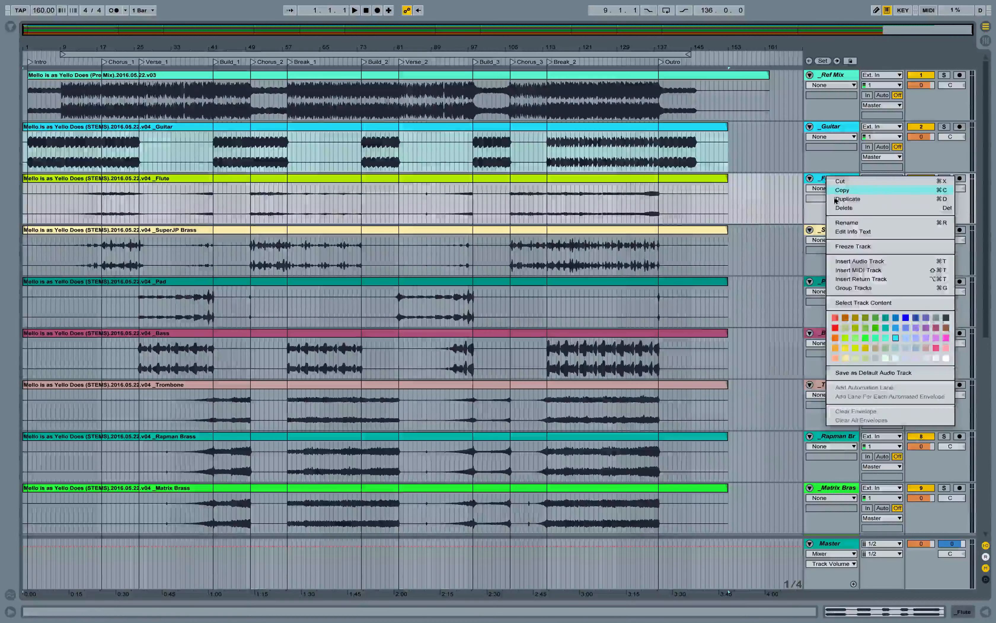
{"action": "left_click", "coordinate": [907, 338]}
{"action": "right_click", "coordinate": [709, 178]}
{"action": "left_click", "coordinate": [788, 418]}
- Color the _SuperJP Brass, _Pad and _Bass tracks in blue and purple shades
{"action": "right_click", "coordinate": [835, 231]}
{"action": "left_click", "coordinate": [914, 392]}
{"action": "right_click", "coordinate": [697, 230]}
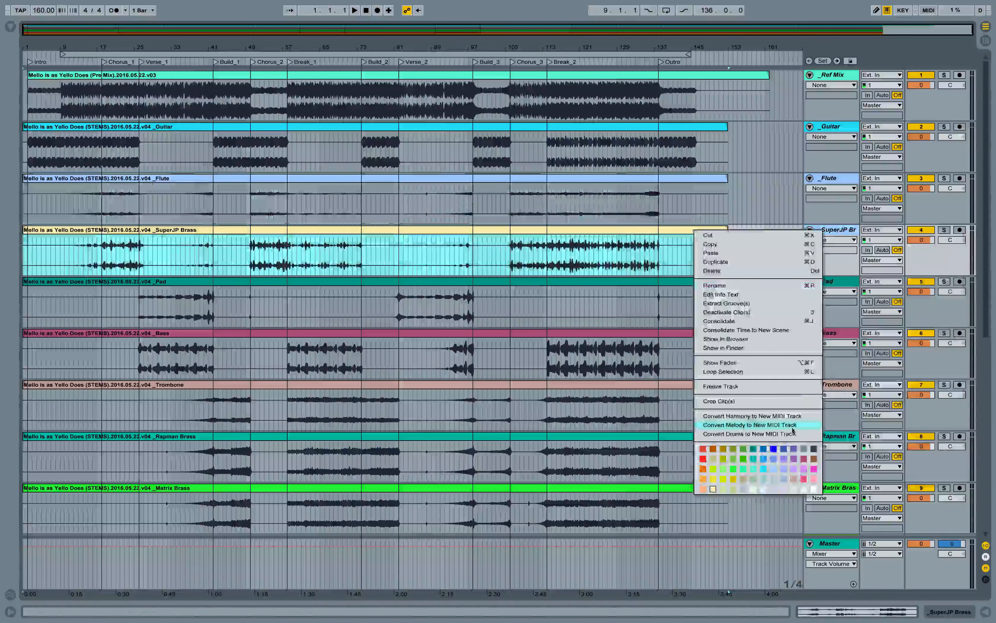
{"action": "left_click", "coordinate": [775, 469]}
{"action": "right_click", "coordinate": [833, 282]}
{"action": "left_click", "coordinate": [921, 442]}
{"action": "right_click", "coordinate": [838, 282]}
{"action": "left_click", "coordinate": [927, 443]}
{"action": "right_click", "coordinate": [831, 333]}
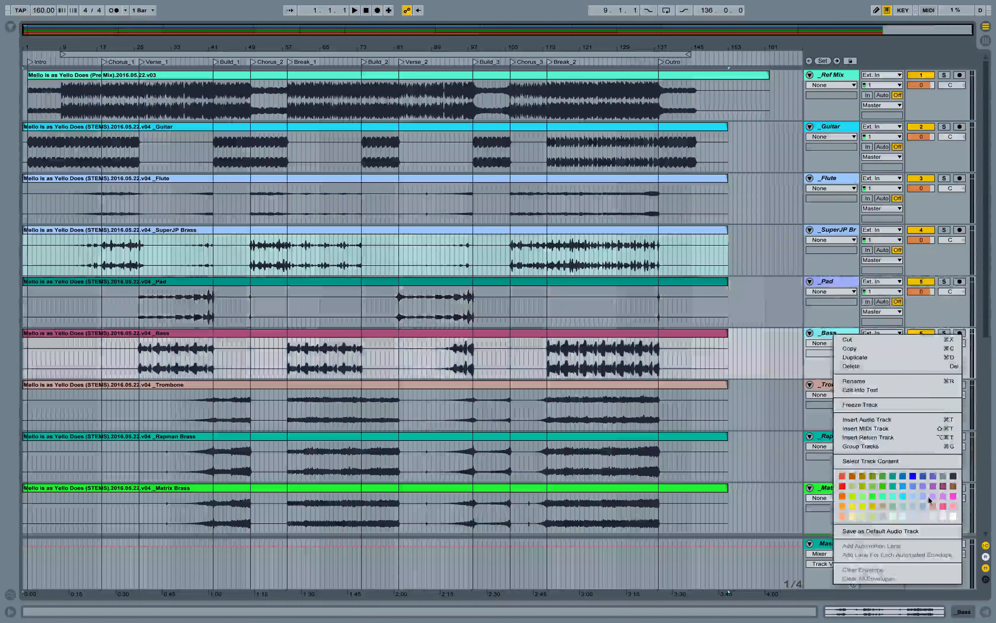
{"action": "left_click", "coordinate": [930, 494]}
- Color the _Trombone, brass and drum tracks from _Kick through _Shaker in purple shades
{"action": "left_click", "coordinate": [832, 385]}
{"action": "scroll", "coordinate": [834, 436], "scroll_direction": "down", "scroll_amount": 4}
{"action": "left_click", "coordinate": [834, 428], "text": "shift"}
{"action": "right_click", "coordinate": [832, 429]}
{"action": "left_click", "coordinate": [935, 350]}
{"action": "left_click", "coordinate": [833, 480]}
{"action": "scroll", "coordinate": [836, 485], "scroll_direction": "down", "scroll_amount": 7}
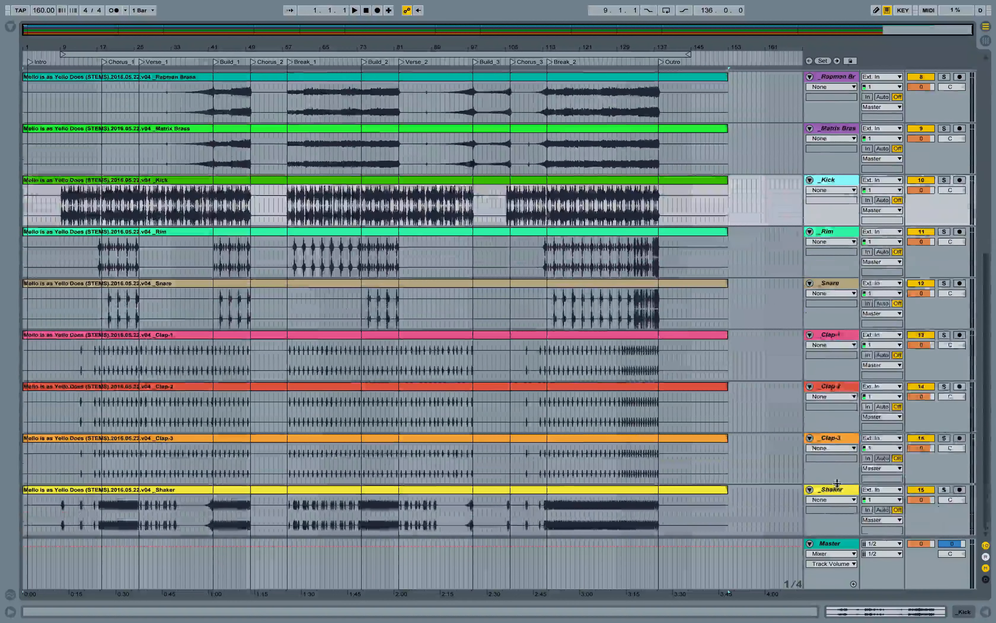
{"action": "left_click", "coordinate": [840, 490], "text": "shift"}
{"action": "right_click", "coordinate": [841, 490]}
{"action": "left_click", "coordinate": [938, 387]}
{"action": "right_click", "coordinate": [835, 179]}
{"action": "left_click", "coordinate": [926, 306]}
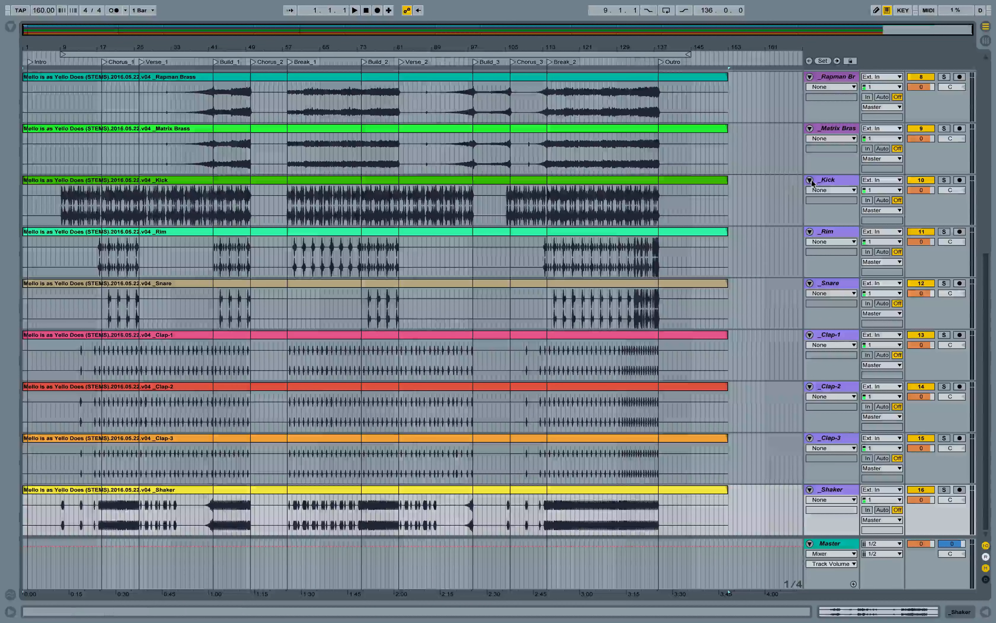
{"action": "left_click", "coordinate": [842, 223]}
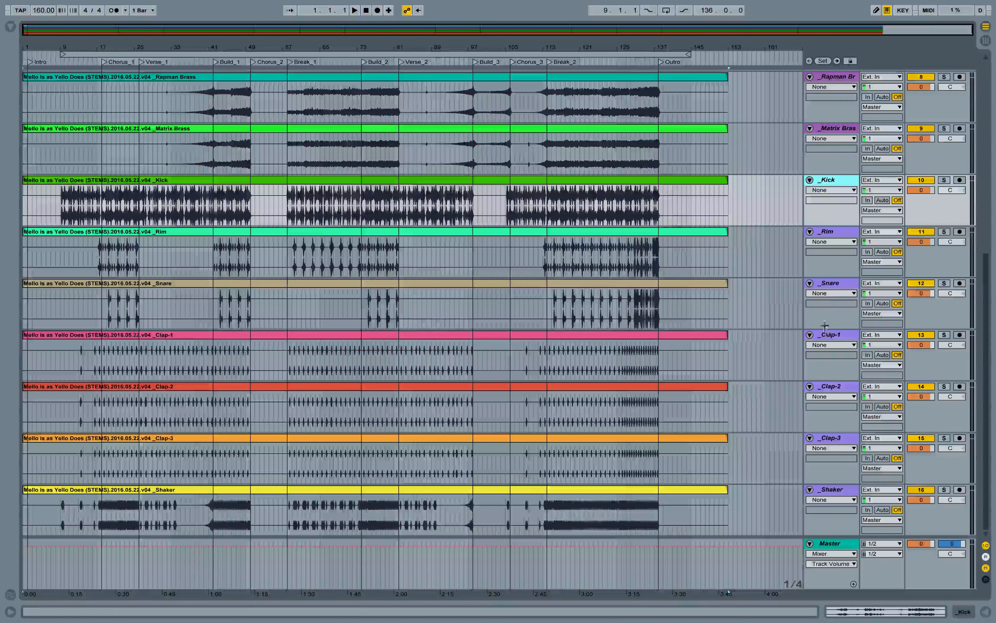
- Switch to Session view and group the drum tracks from _Kick through _Shaker
{"action": "key", "text": "Tab"}
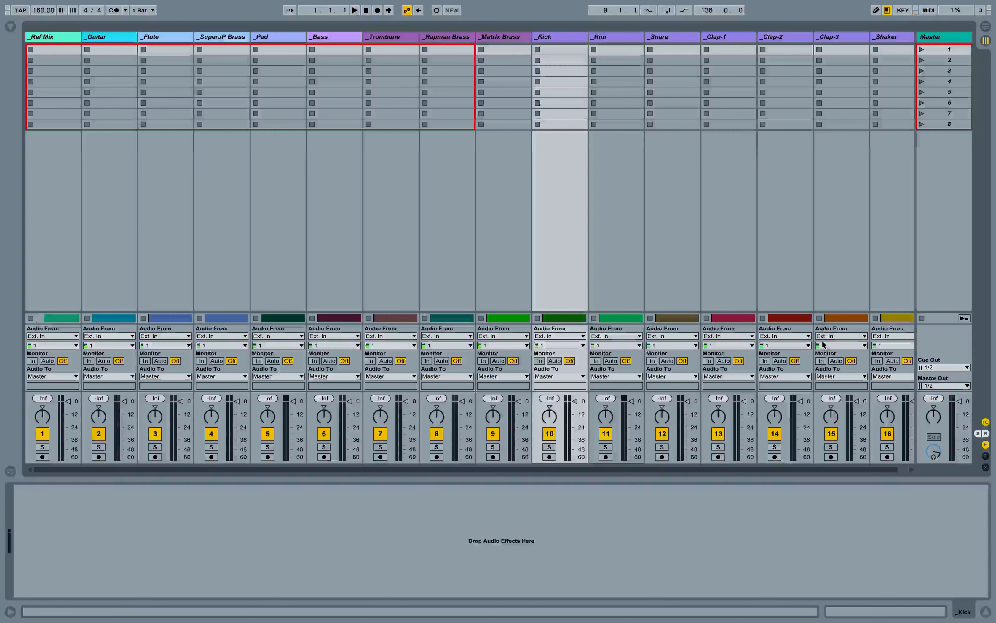
{"action": "scroll", "coordinate": [566, 166], "scroll_direction": "right", "scroll_amount": 1}
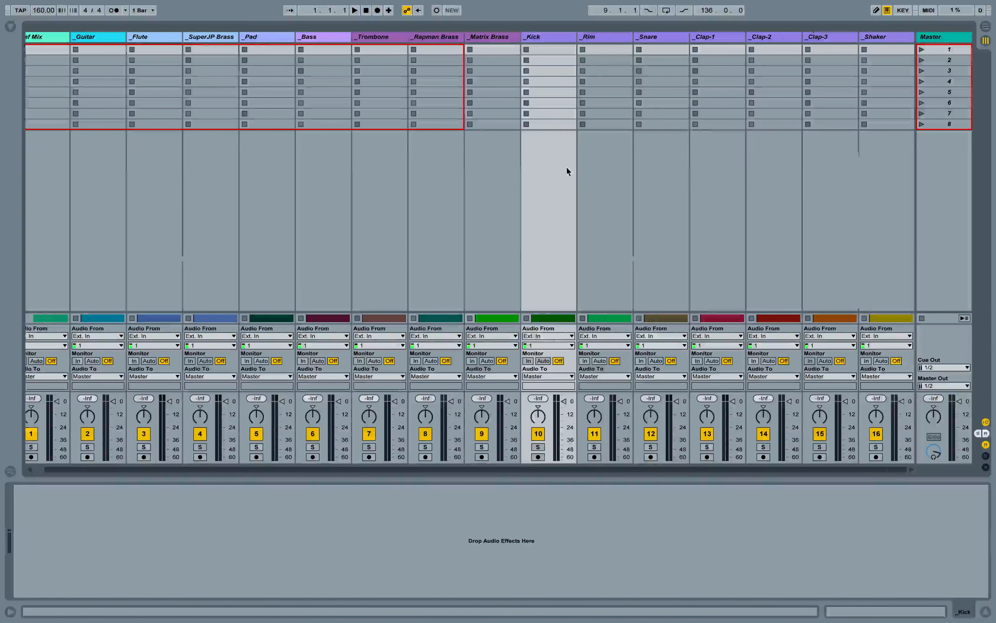
{"action": "left_click", "coordinate": [535, 36]}
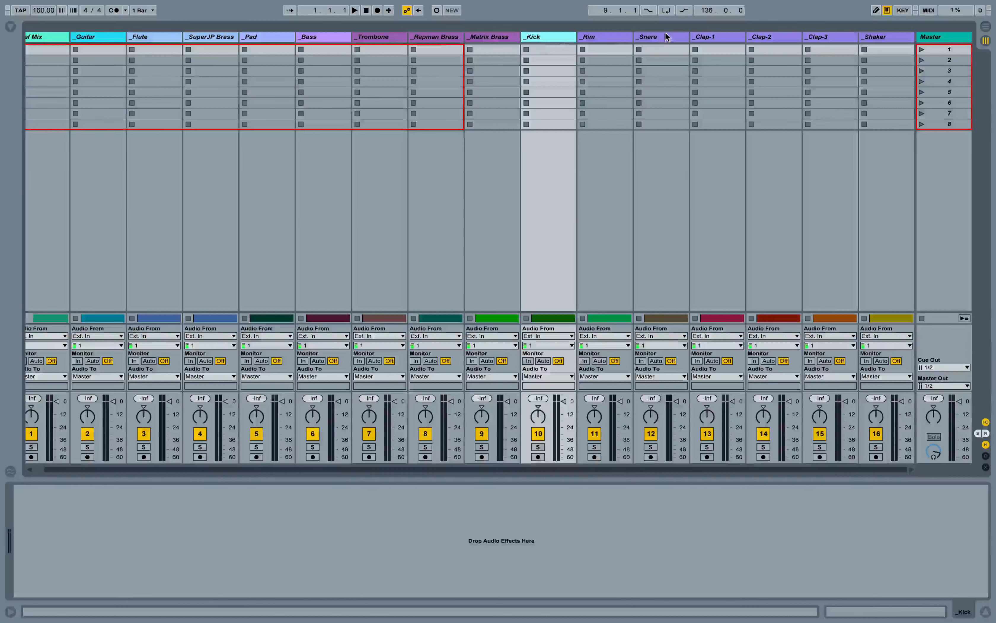
{"action": "left_click", "coordinate": [891, 35], "text": "shift"}
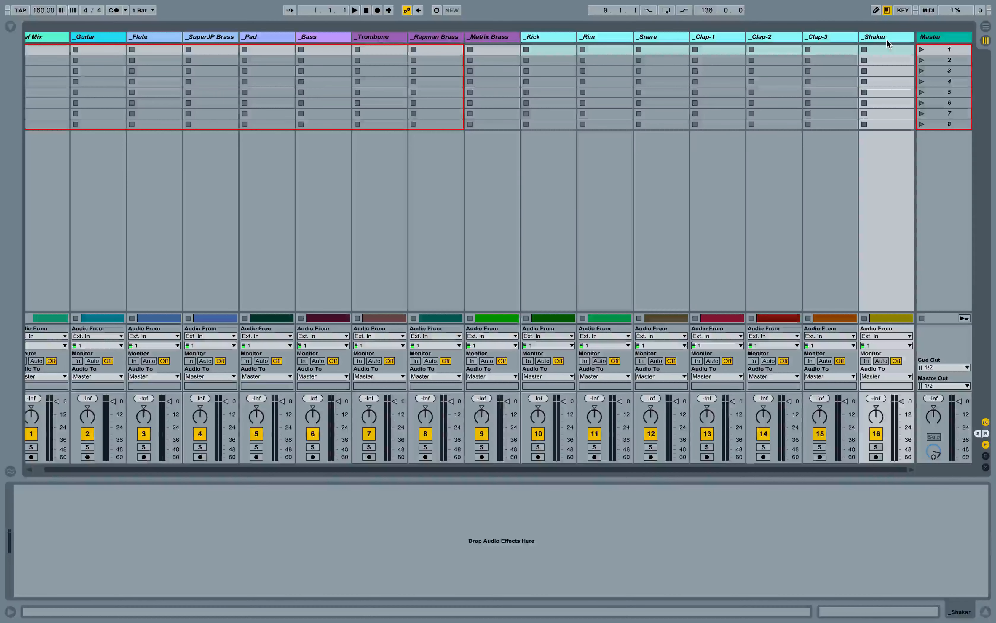
{"action": "right_click", "coordinate": [532, 37]}
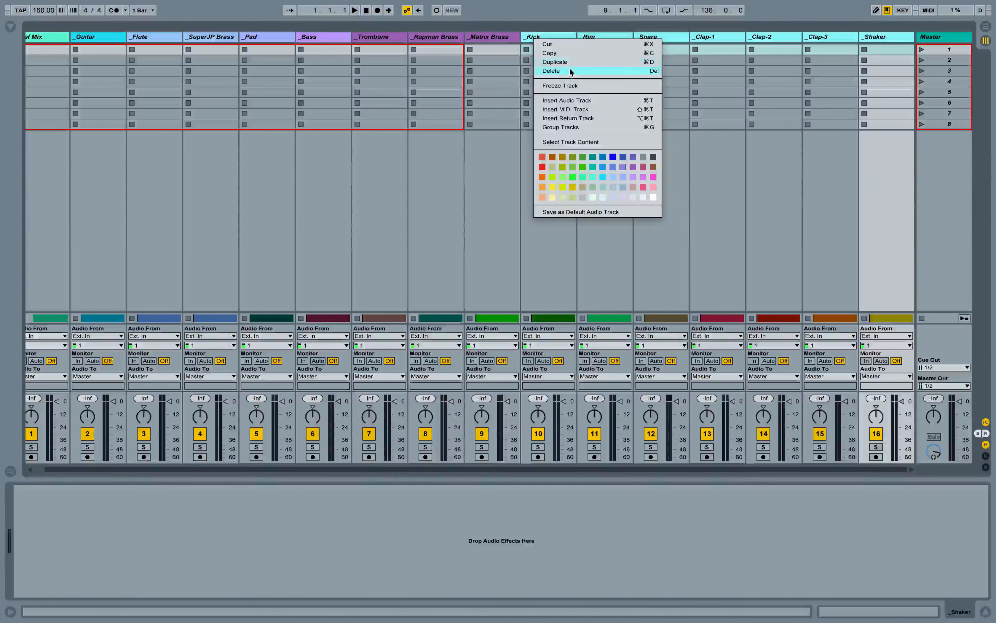
{"action": "left_click", "coordinate": [640, 127]}
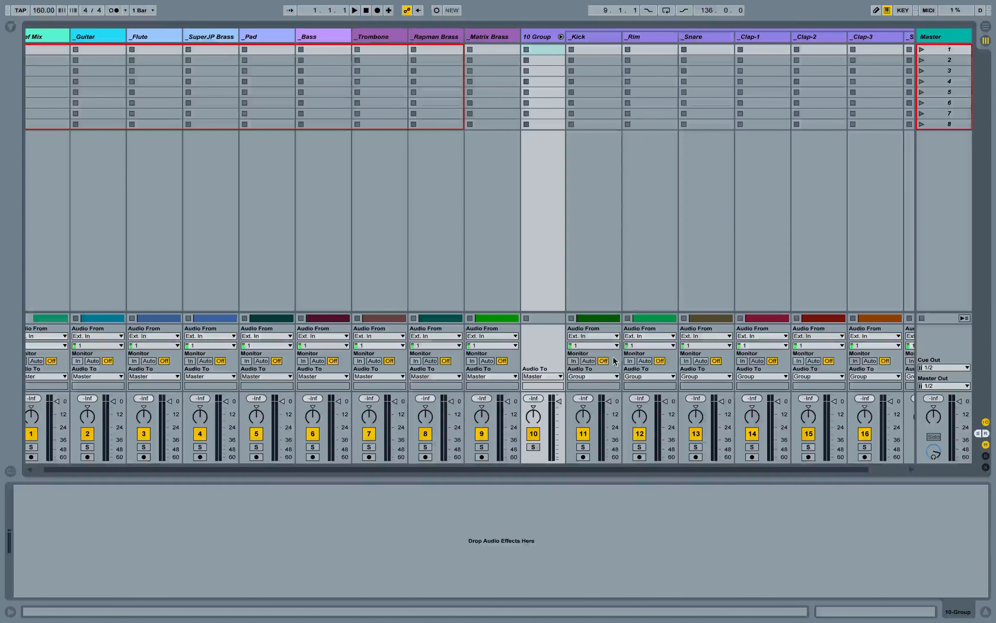
- Rename the new group track DRUMS
{"action": "scroll", "coordinate": [615, 362], "scroll_direction": "right", "scroll_amount": 2}
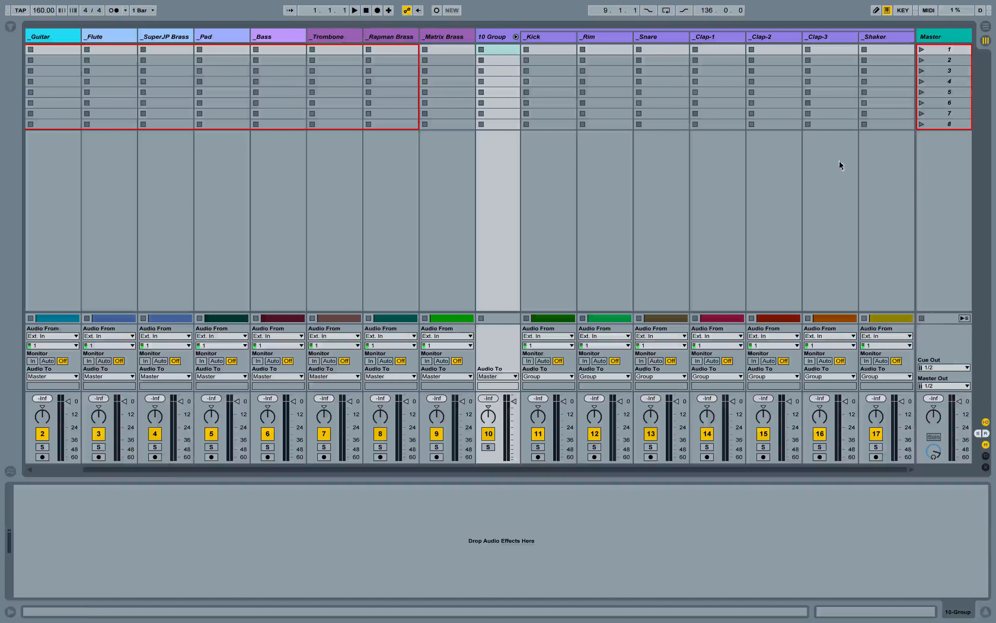
{"action": "left_click", "coordinate": [491, 33]}
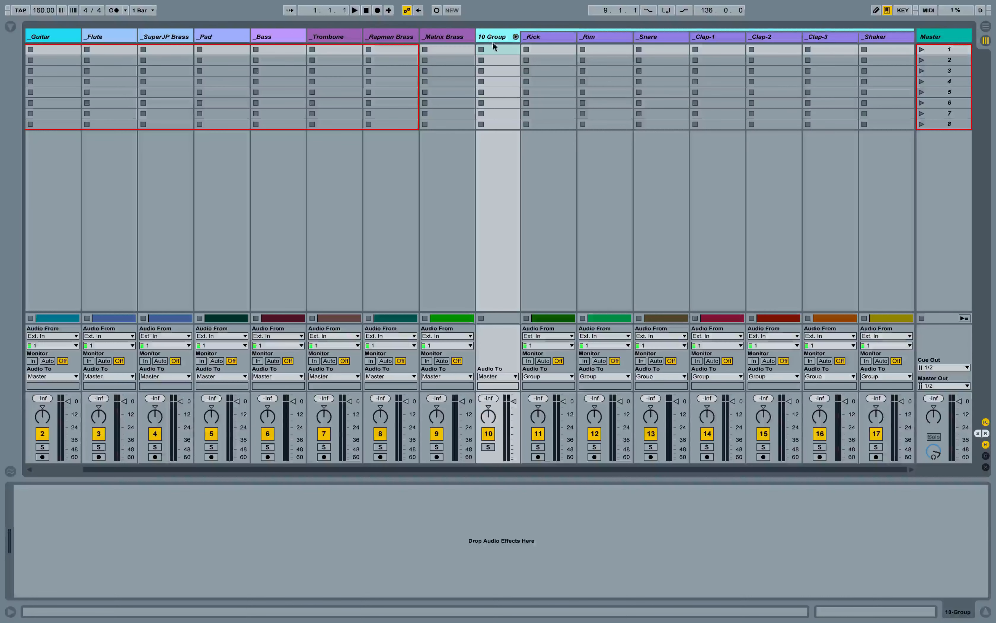
{"action": "key", "text": "super+r"}
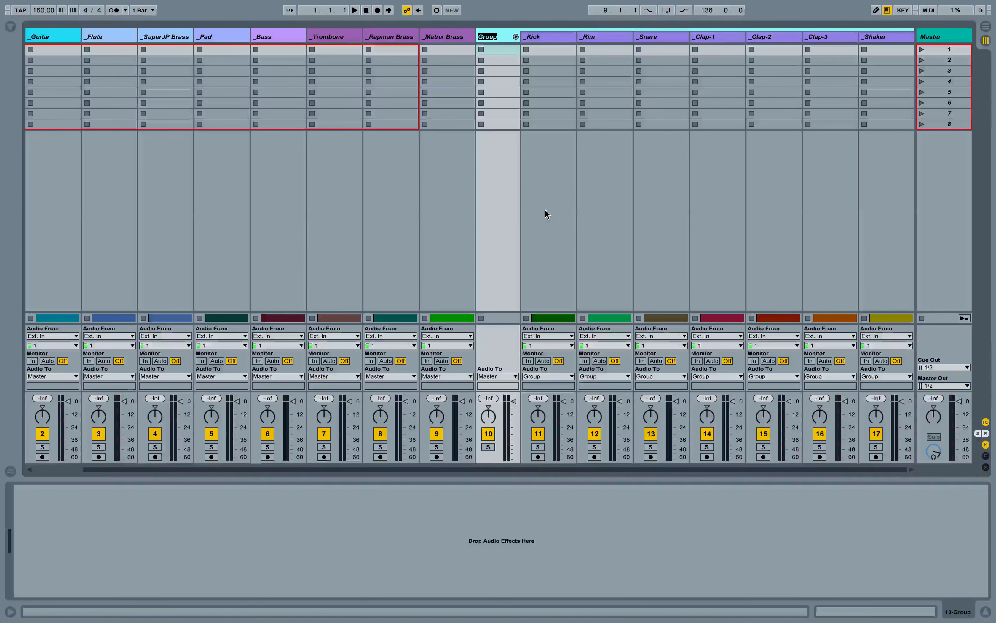
{"action": "type", "text": "DRUMS"}
{"action": "key", "text": "Return"}
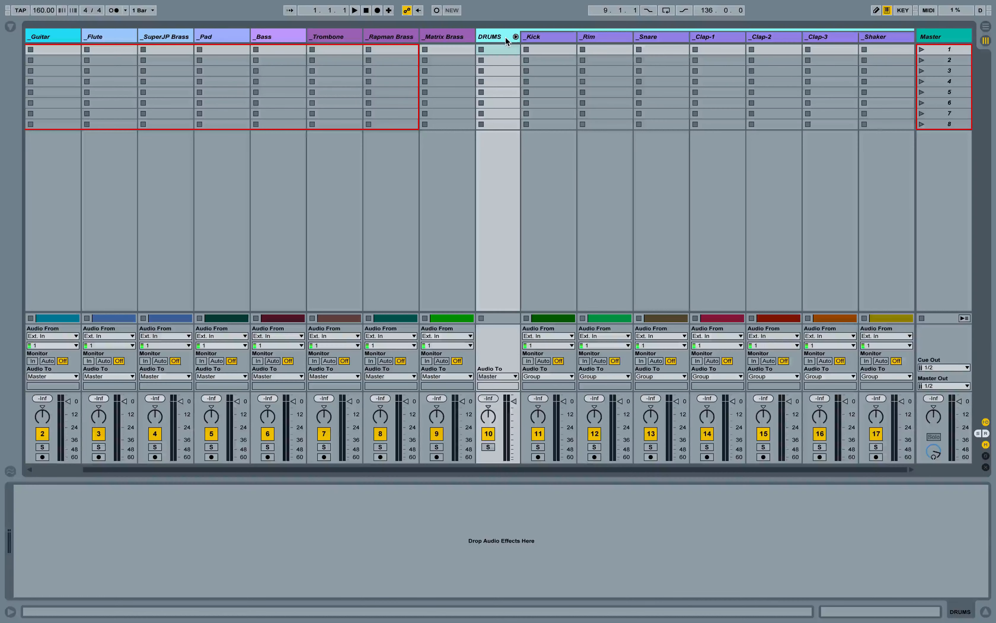
- Fold the DRUMS group and group the _Trombone, _Rapman Brass and _Matrix Brass tracks
{"action": "left_click", "coordinate": [515, 37]}
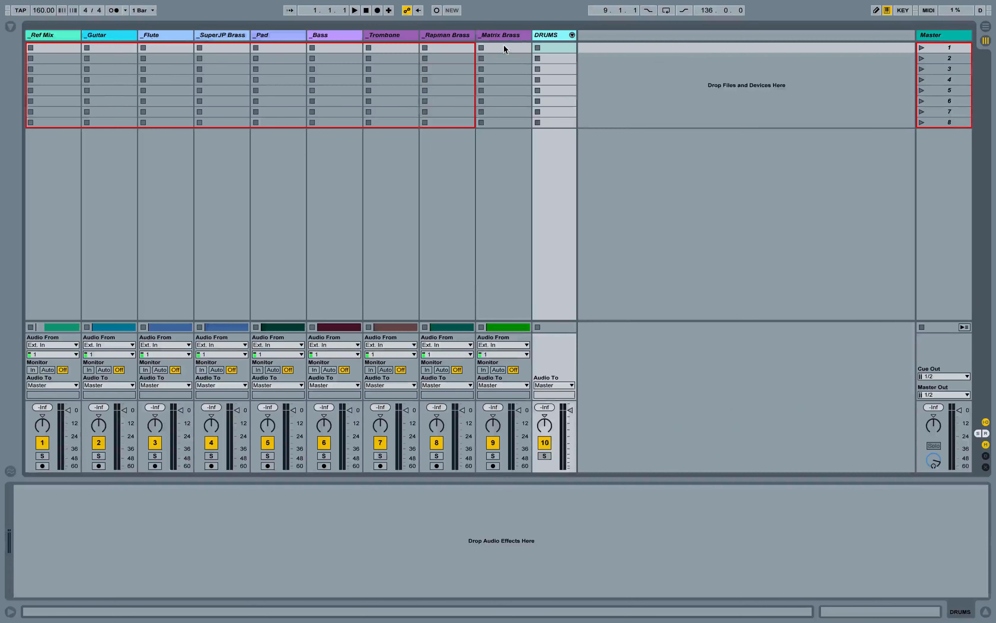
{"action": "left_click", "coordinate": [504, 44]}
{"action": "left_click", "coordinate": [392, 41]}
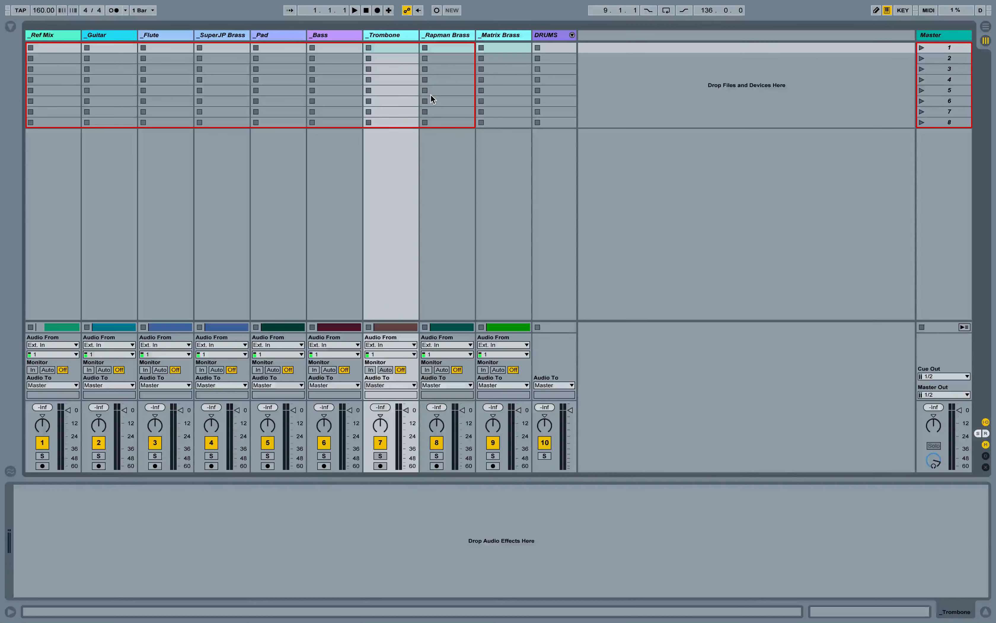
{"action": "key", "text": "ctrl+g"}
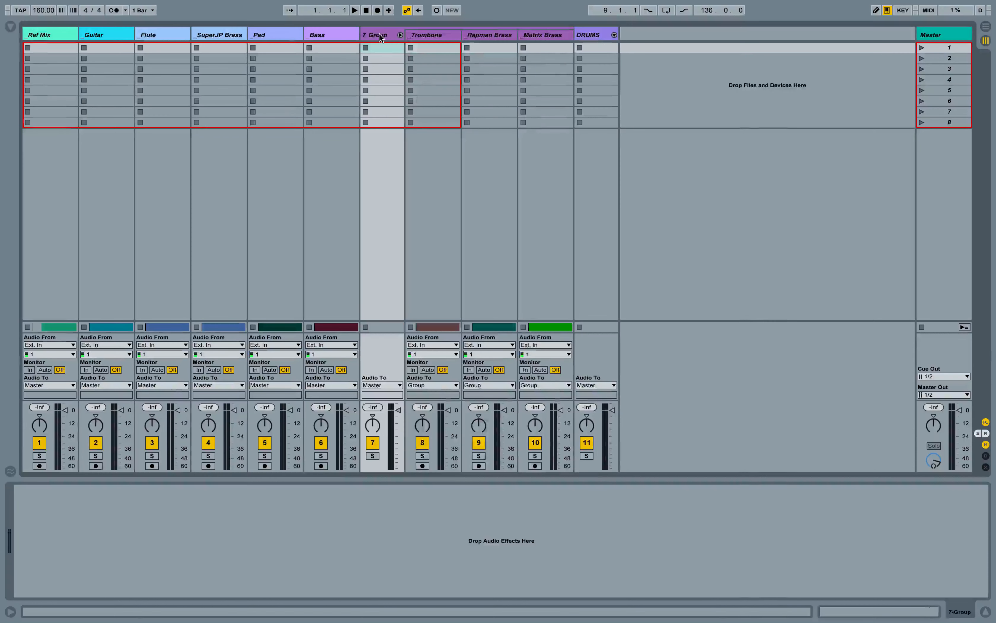
- Rename the new group track BRASS
{"action": "key", "text": "ctrl+r"}
{"action": "type", "text": "BRASS"}
{"action": "key", "text": "Return"}
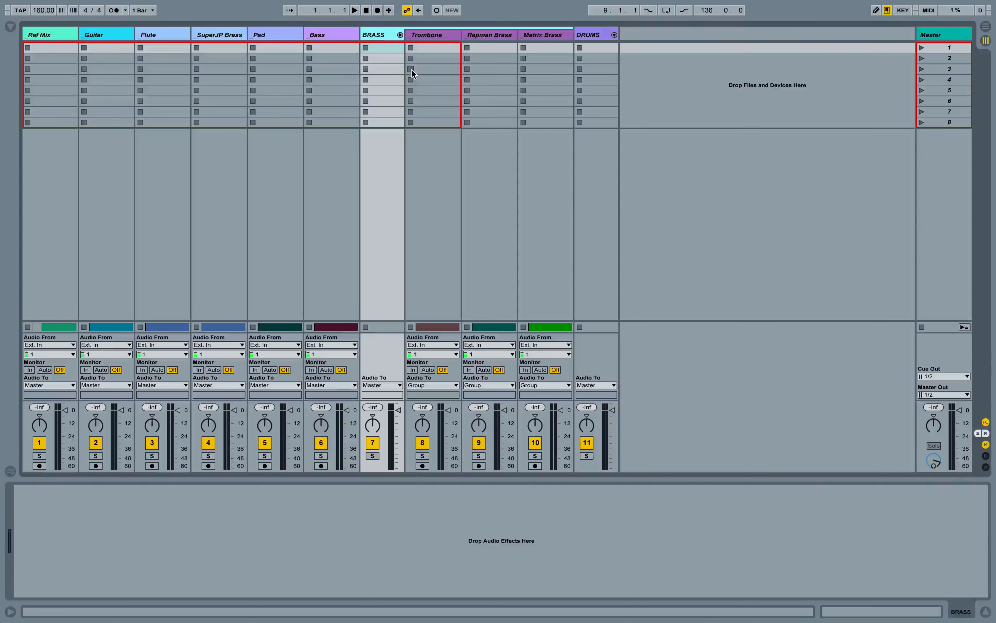
- Group the _Flute and _SuperJP Brass tracks together
{"action": "left_click", "coordinate": [330, 36]}
{"action": "left_click", "coordinate": [274, 38]}
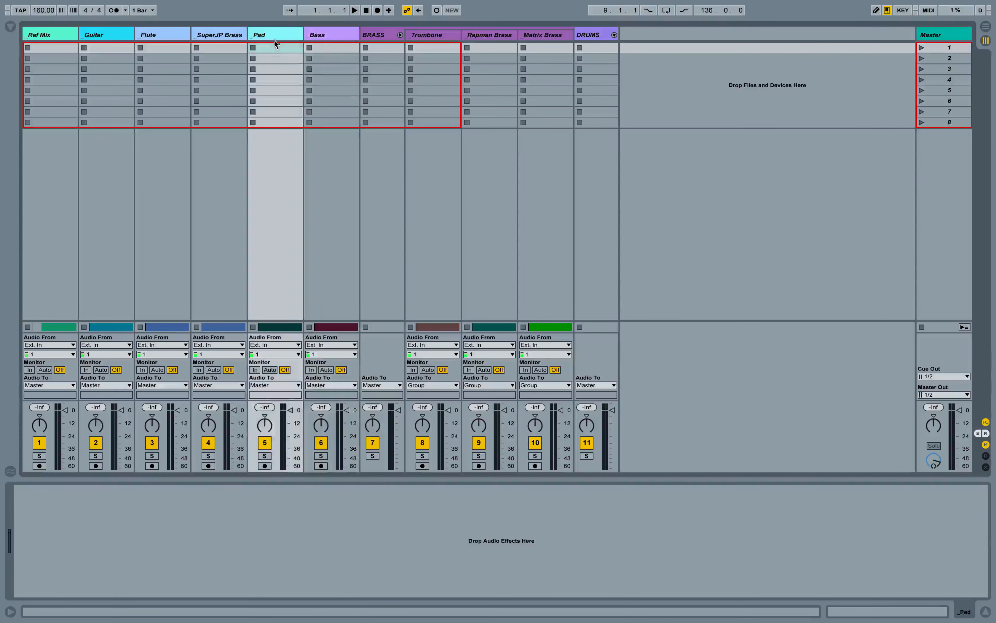
{"action": "left_click", "coordinate": [220, 36]}
{"action": "left_click", "coordinate": [152, 35]}
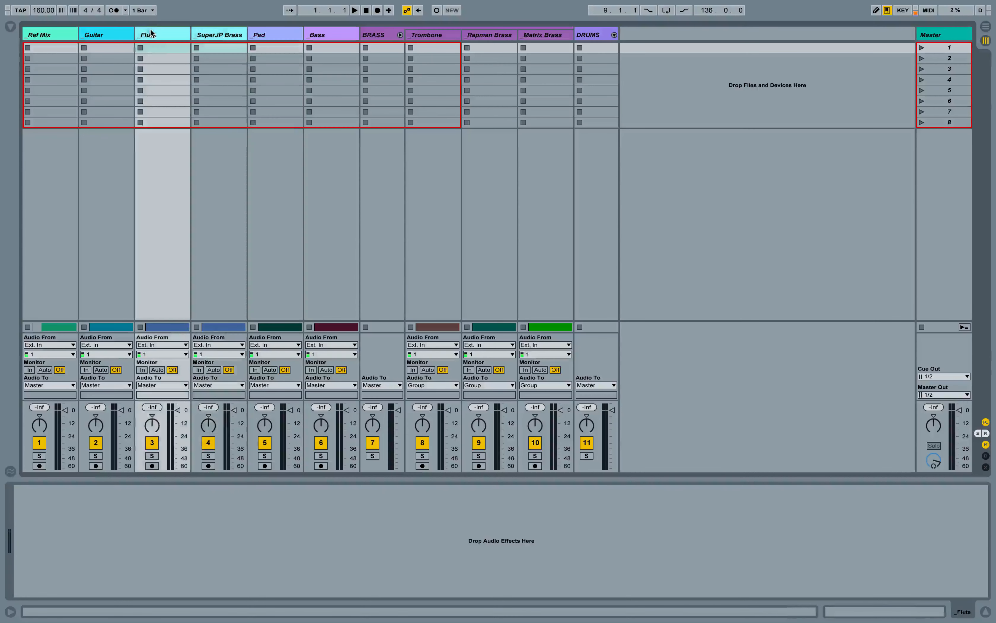
{"action": "key", "text": "ctrl+g"}
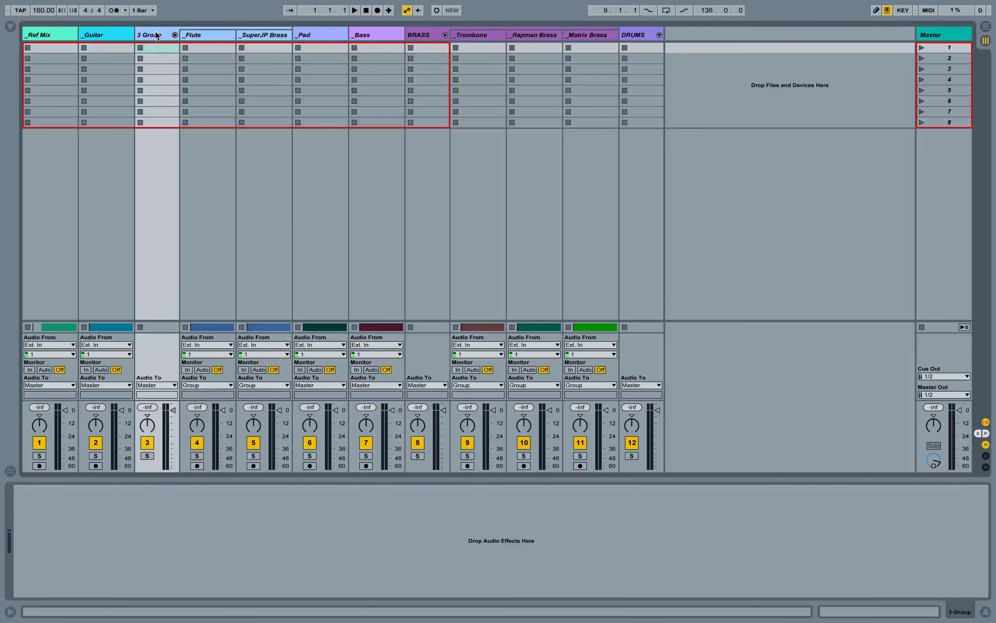
- Rename the new group track LEAD and fold it
{"action": "key", "text": "ctrl+r"}
{"action": "type", "text": "LEA"}
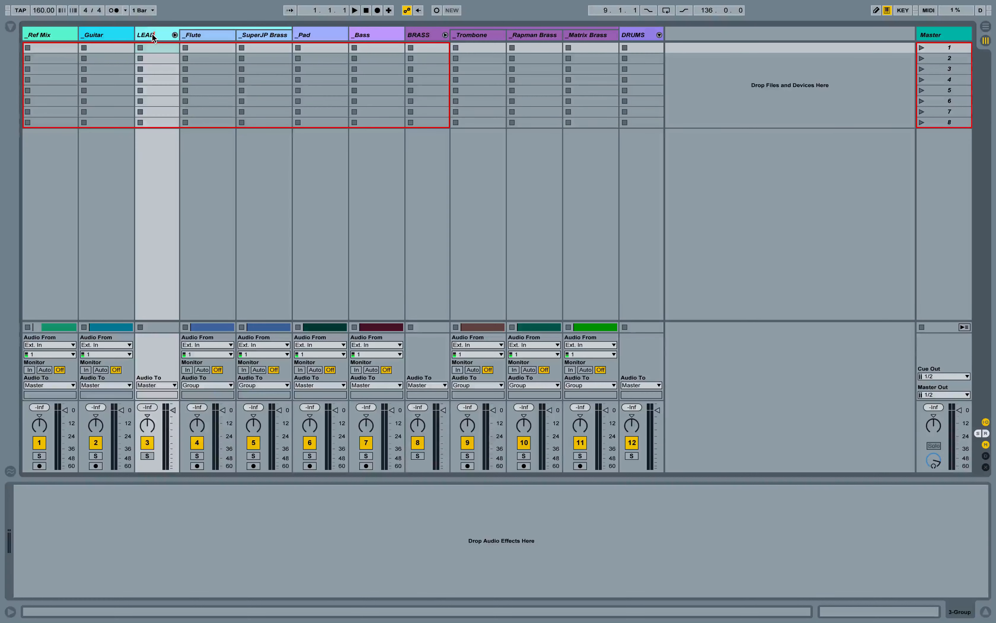
{"action": "type", "text": "D"}
{"action": "key", "text": "Return"}
{"action": "left_click", "coordinate": [175, 35]}
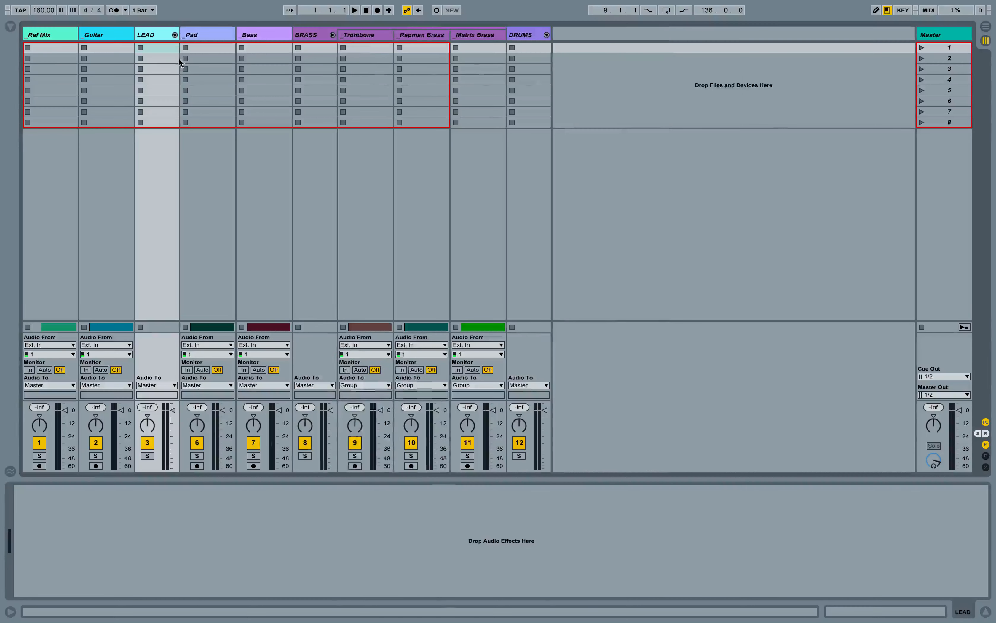
- Deactivate the _Ref Mix track
{"action": "left_click", "coordinate": [96, 35]}
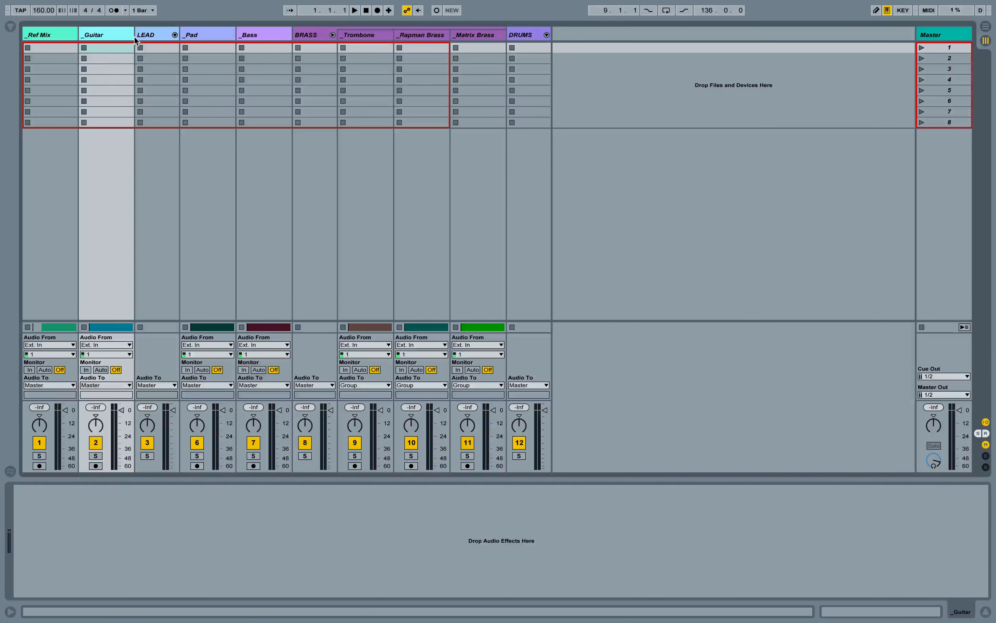
{"action": "left_click", "coordinate": [46, 36]}
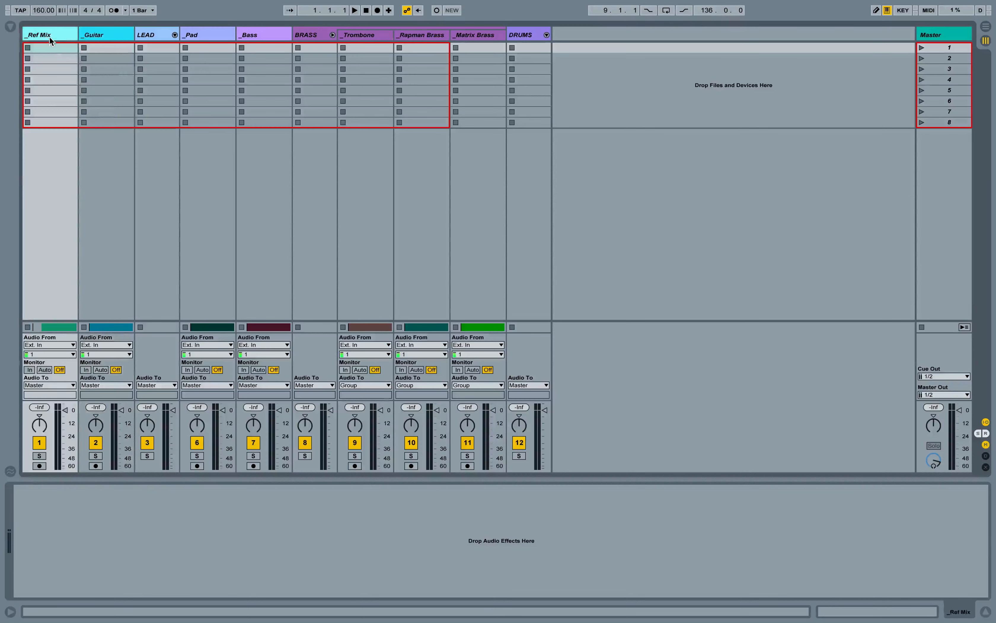
{"action": "left_click", "coordinate": [39, 442]}
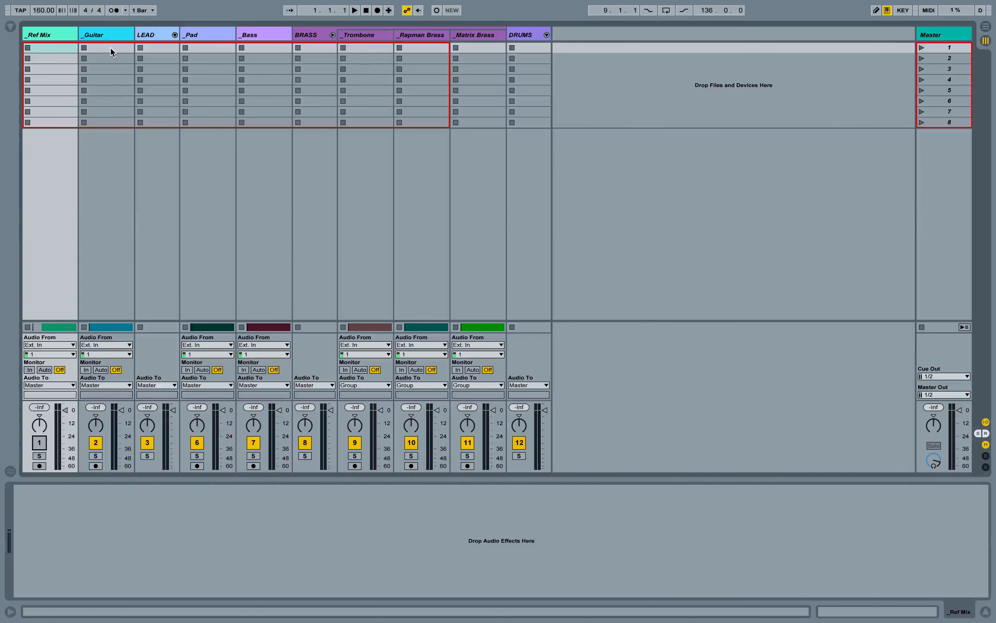
- Fold the LEAD and BRASS group tracks
{"action": "left_click", "coordinate": [175, 35]}
{"action": "left_click", "coordinate": [175, 35]}
{"action": "left_click", "coordinate": [332, 35]}
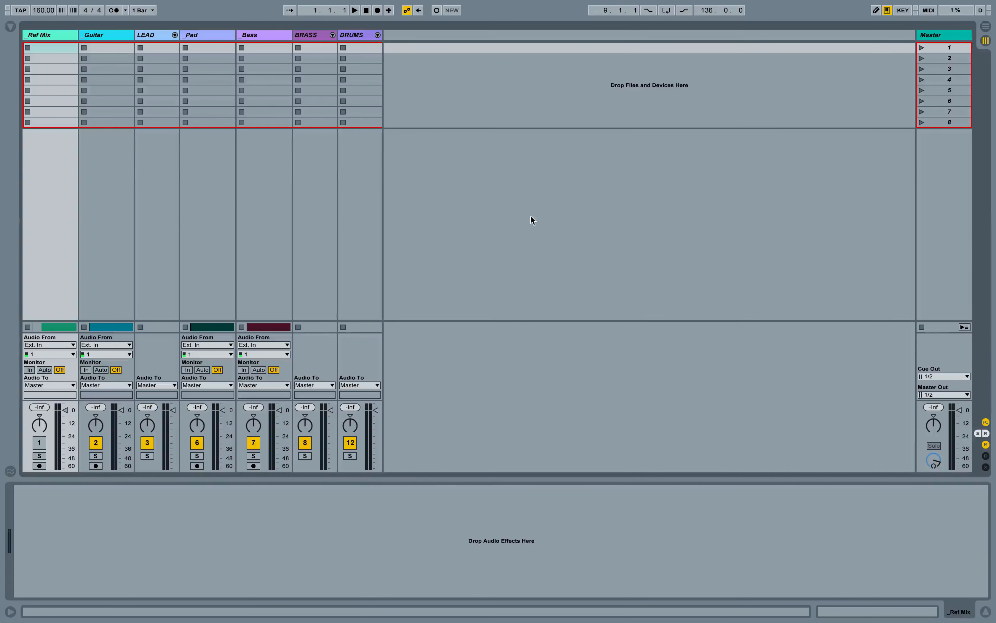
- In Arrangement view, expand DRUMS and color the drum clips from _Kick through _Shaker purple
{"action": "key", "text": "Tab"}
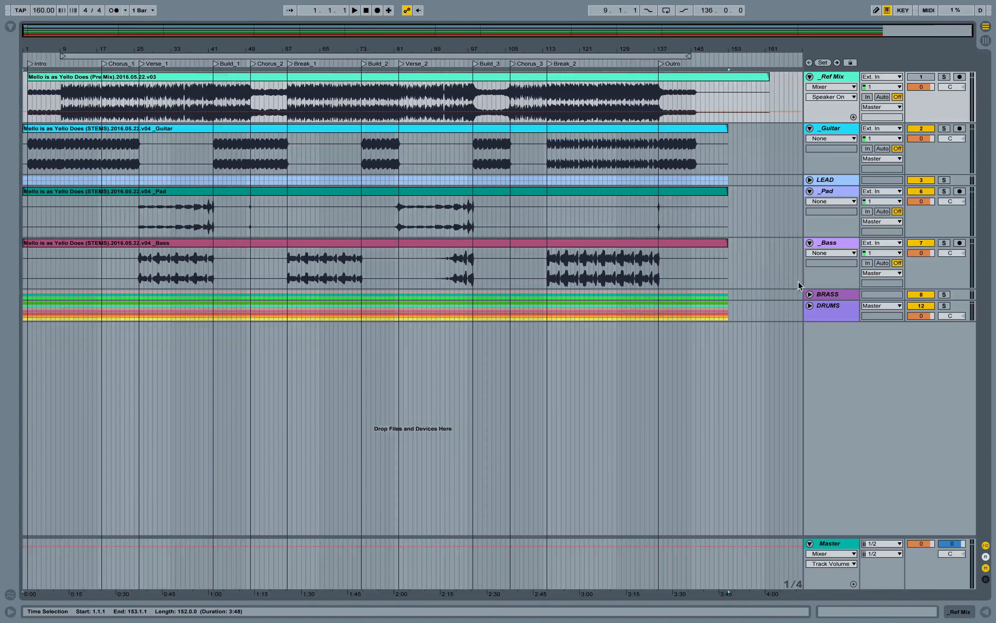
{"action": "left_click", "coordinate": [809, 305]}
{"action": "scroll", "coordinate": [741, 356], "scroll_direction": "down", "scroll_amount": 5}
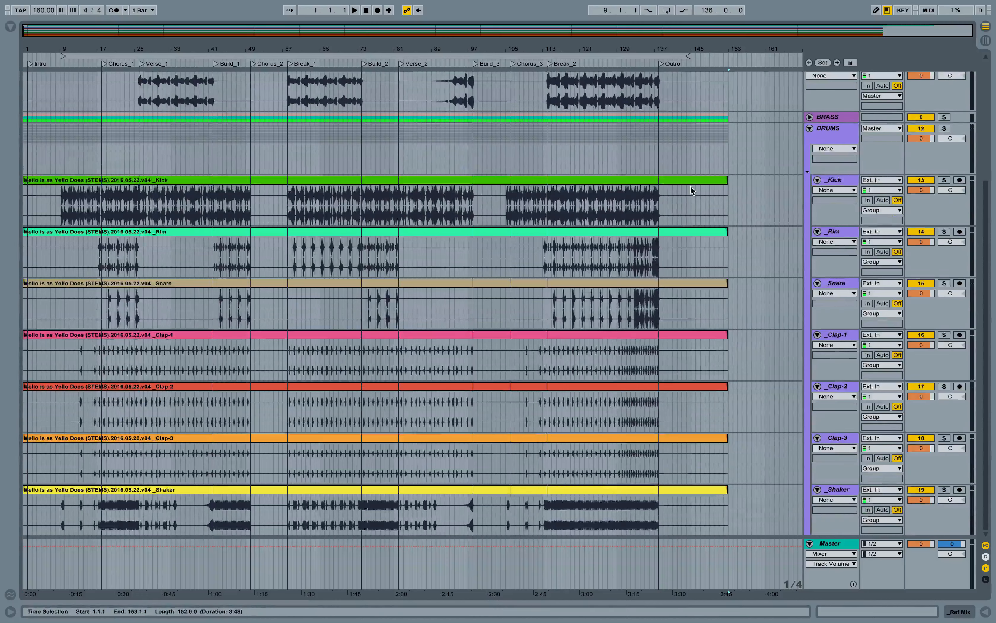
{"action": "left_click", "coordinate": [682, 181]}
{"action": "left_click", "coordinate": [302, 489], "text": "shift"}
{"action": "right_click", "coordinate": [284, 489]}
{"action": "left_click", "coordinate": [382, 456]}
{"action": "right_click", "coordinate": [573, 180]}
{"action": "left_click", "coordinate": [663, 325]}
{"action": "scroll", "coordinate": [762, 304], "scroll_direction": "up", "scroll_amount": 5}
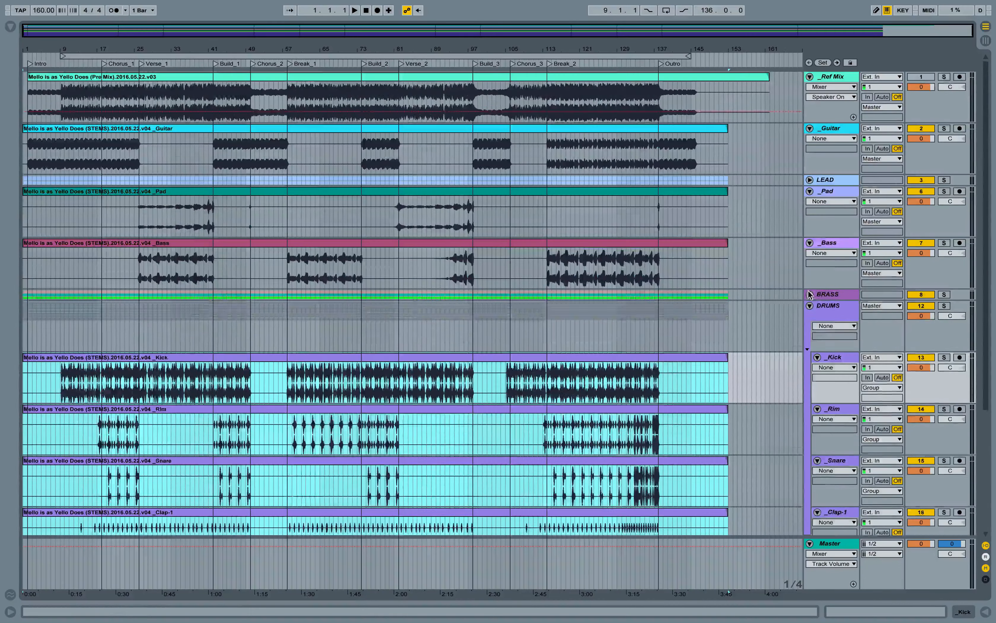
- Color the _Bass and _Pad clips in purple shades to match their tracks
{"action": "left_click", "coordinate": [809, 294]}
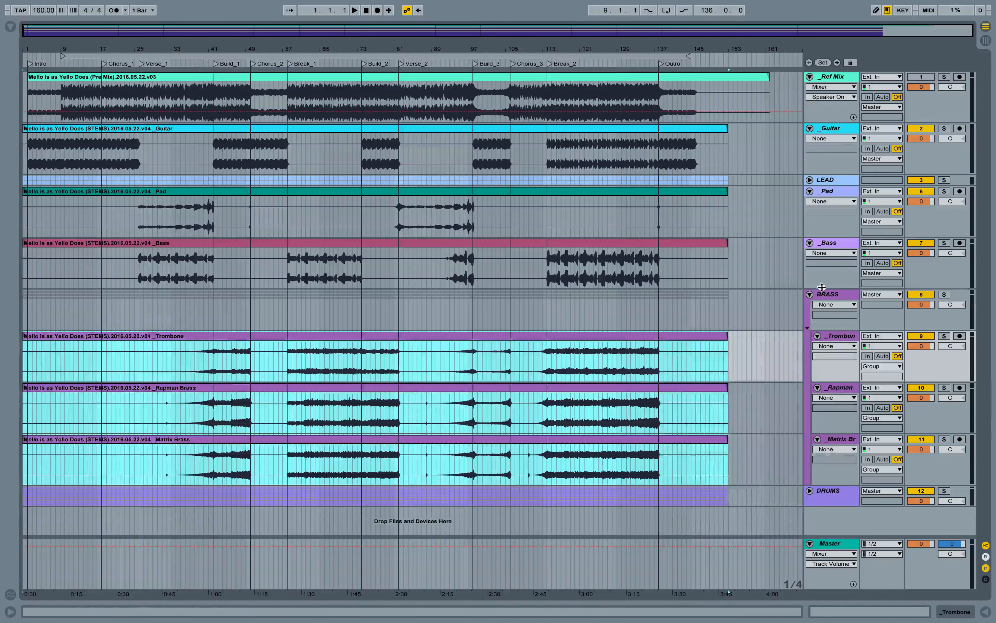
{"action": "left_click", "coordinate": [809, 294]}
{"action": "right_click", "coordinate": [712, 245]}
{"action": "left_click", "coordinate": [819, 476]}
{"action": "right_click", "coordinate": [704, 193]}
{"action": "left_click", "coordinate": [817, 391]}
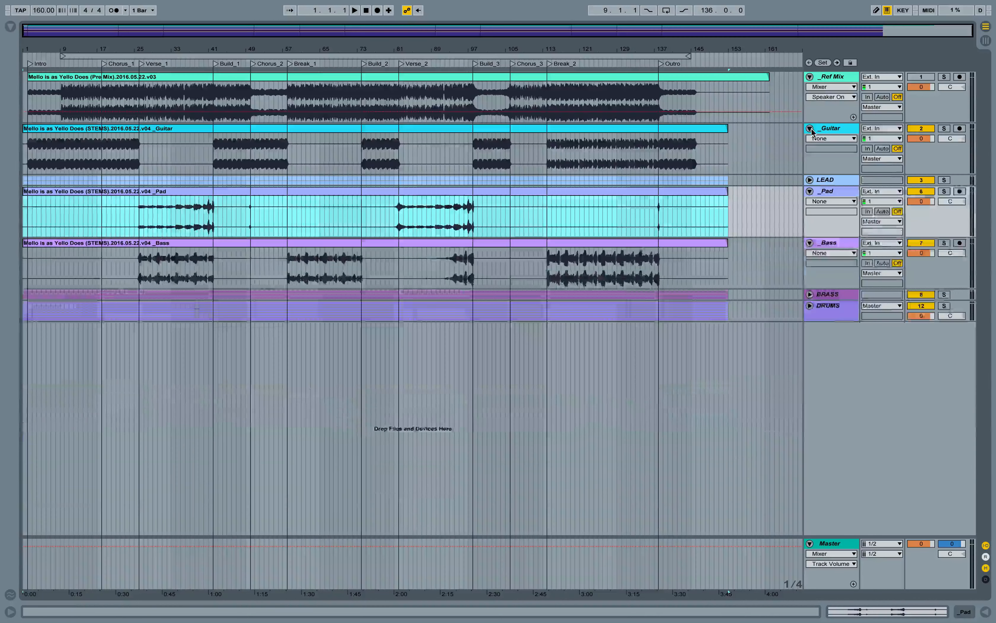
- Collapse all tracks in the arrangement
{"action": "left_click", "coordinate": [810, 128], "text": "alt"}
{"action": "left_click", "coordinate": [810, 122]}
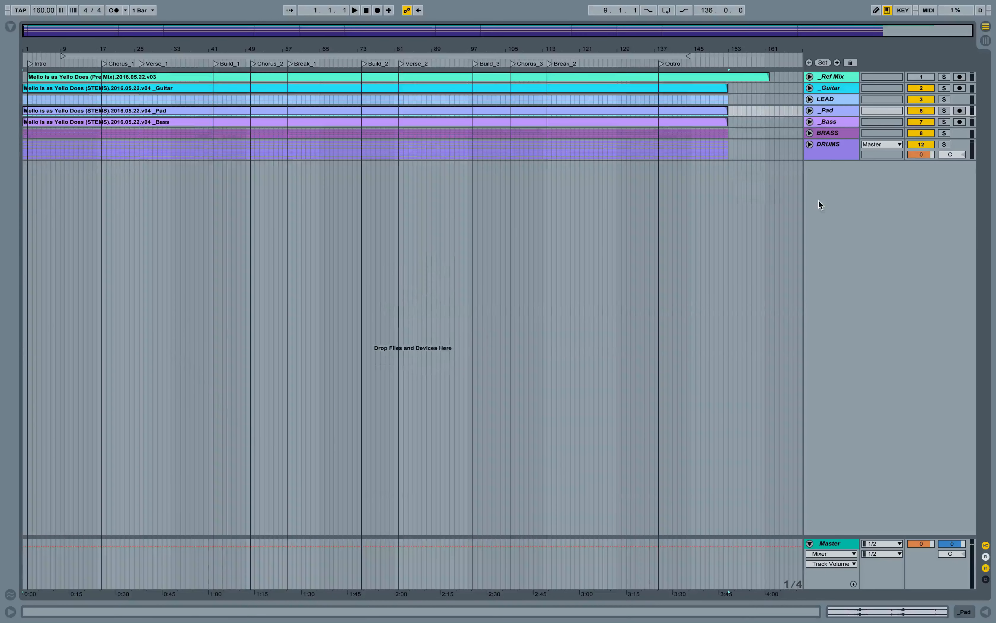
{"action": "left_click", "coordinate": [449, 207]}
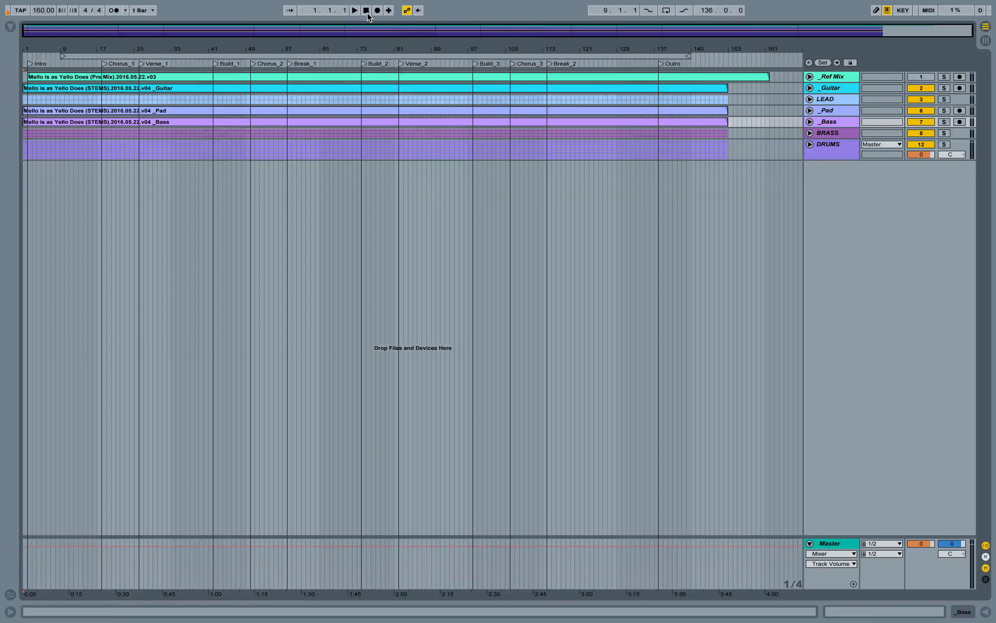